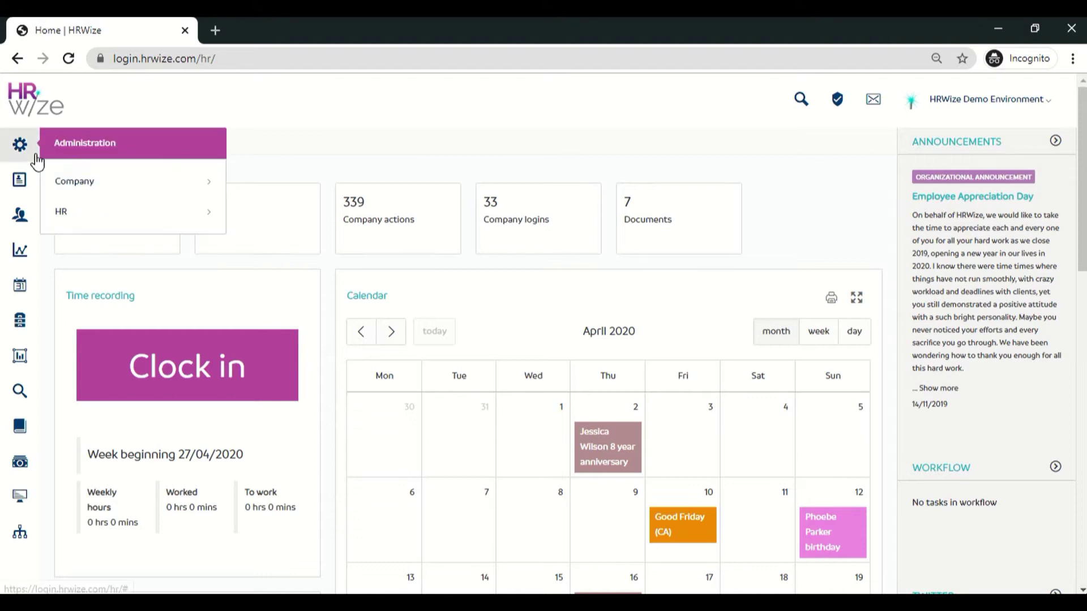
- Open the company's display settings from the administration area
{"action": "left_click", "coordinate": [88, 184]}
{"action": "scroll", "coordinate": [125, 201], "scroll_direction": "down", "scroll_amount": 5}
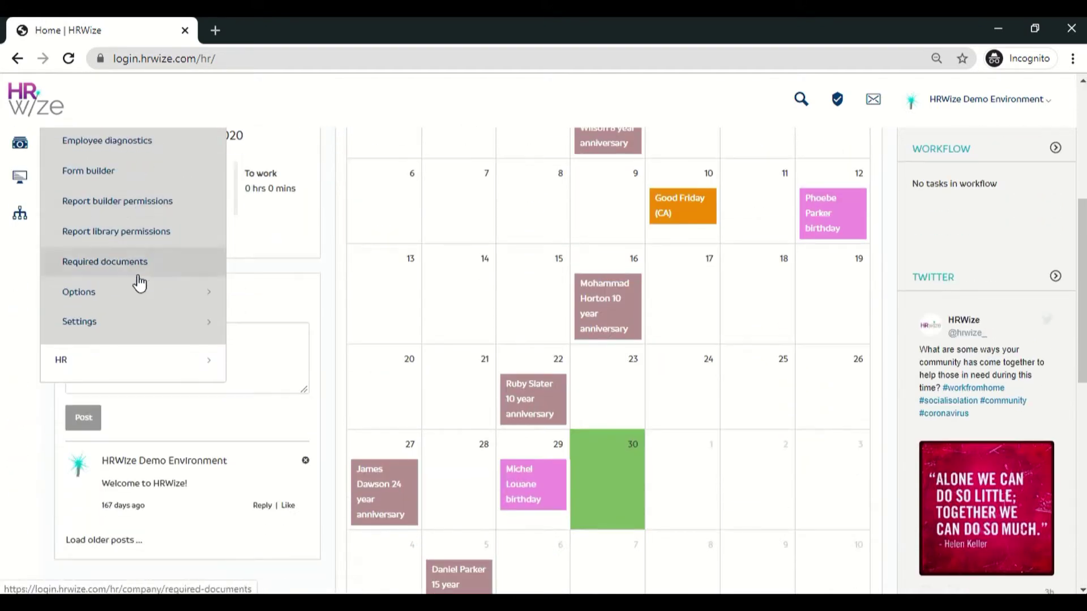
{"action": "left_click", "coordinate": [143, 320]}
{"action": "scroll", "coordinate": [144, 319], "scroll_direction": "down", "scroll_amount": 4}
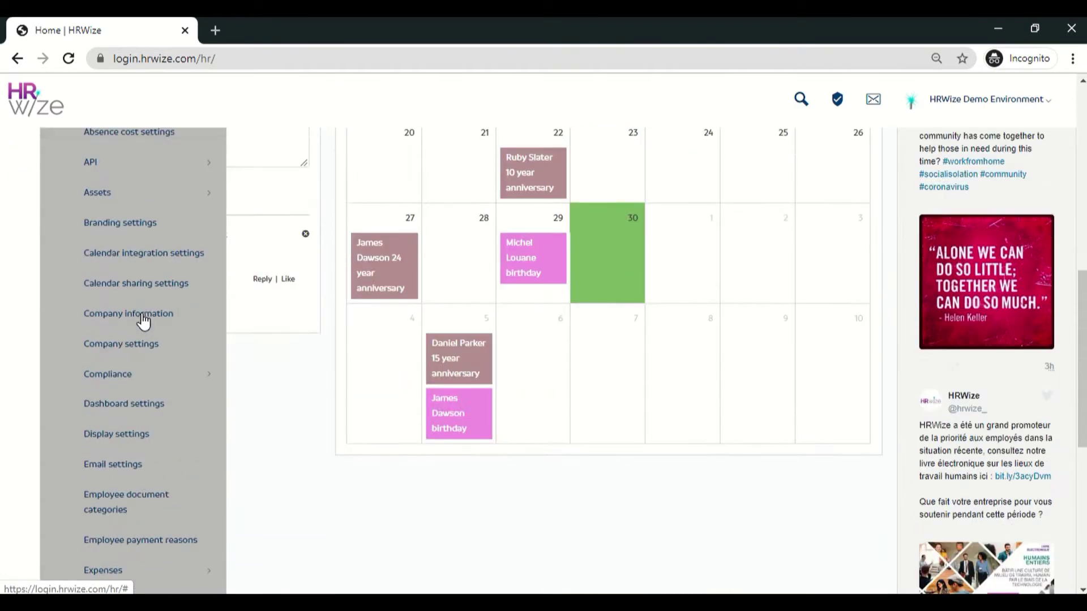
{"action": "left_click", "coordinate": [166, 422]}
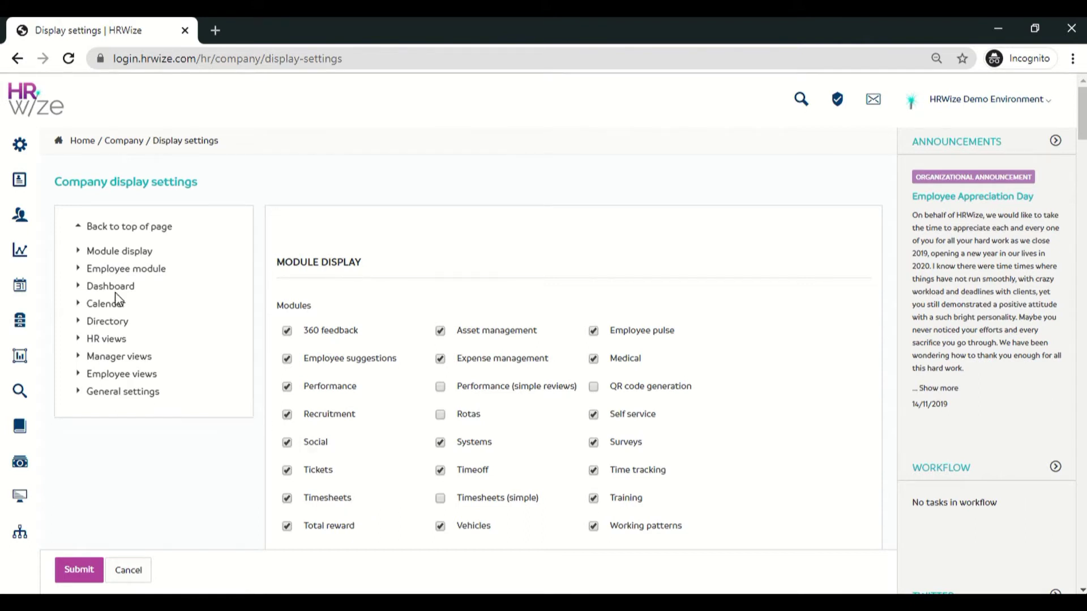
- Open the company's Timesheets settings page from the administration area
{"action": "mouse_move", "coordinate": [26, 149]}
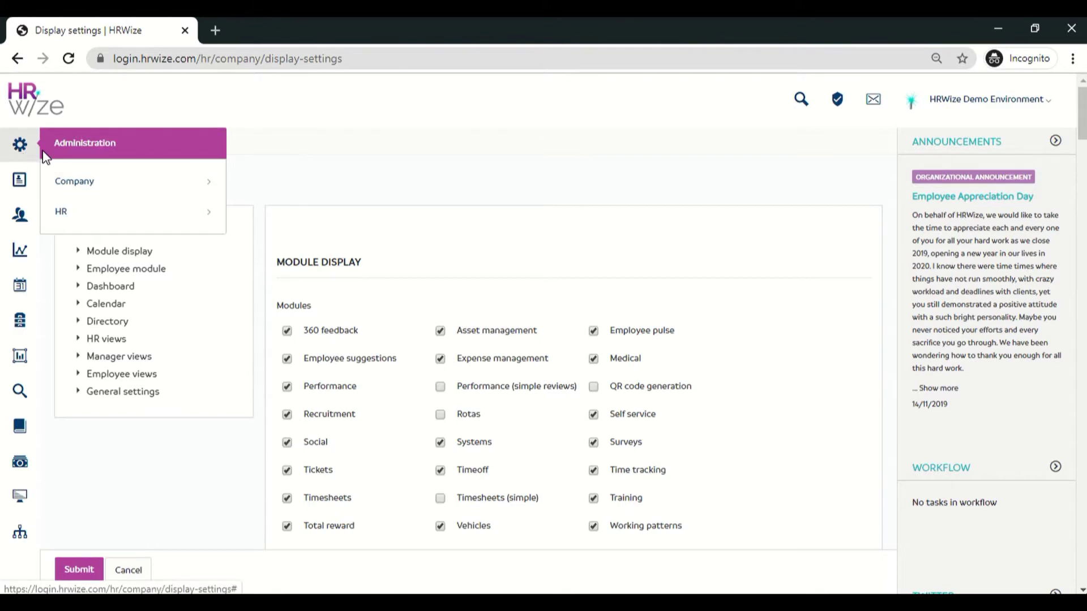
{"action": "left_click", "coordinate": [115, 184]}
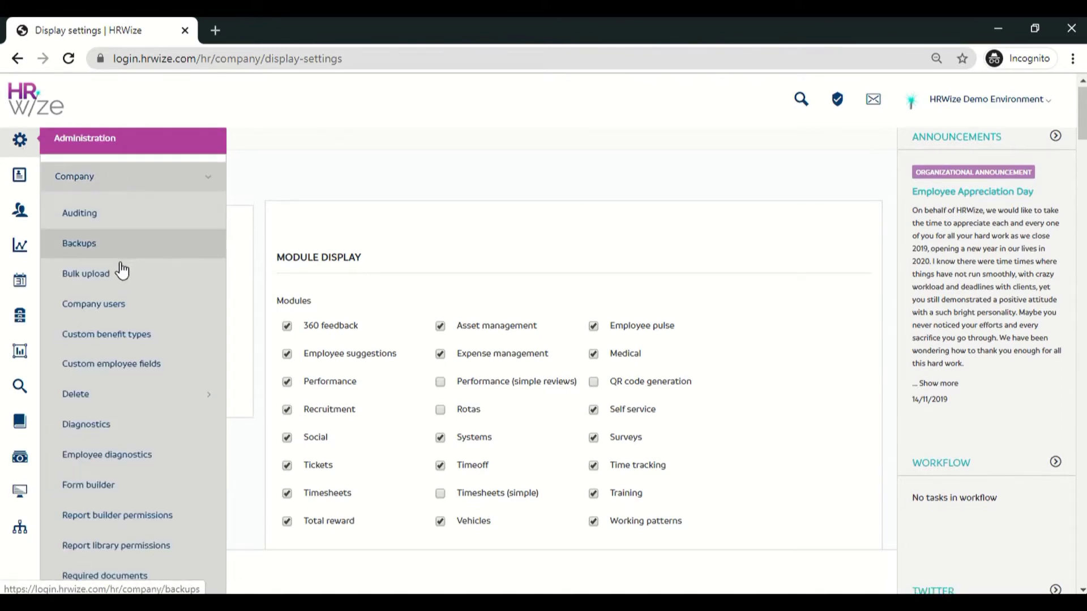
{"action": "scroll", "coordinate": [118, 269], "scroll_direction": "down", "scroll_amount": 5}
{"action": "left_click", "coordinate": [139, 322]}
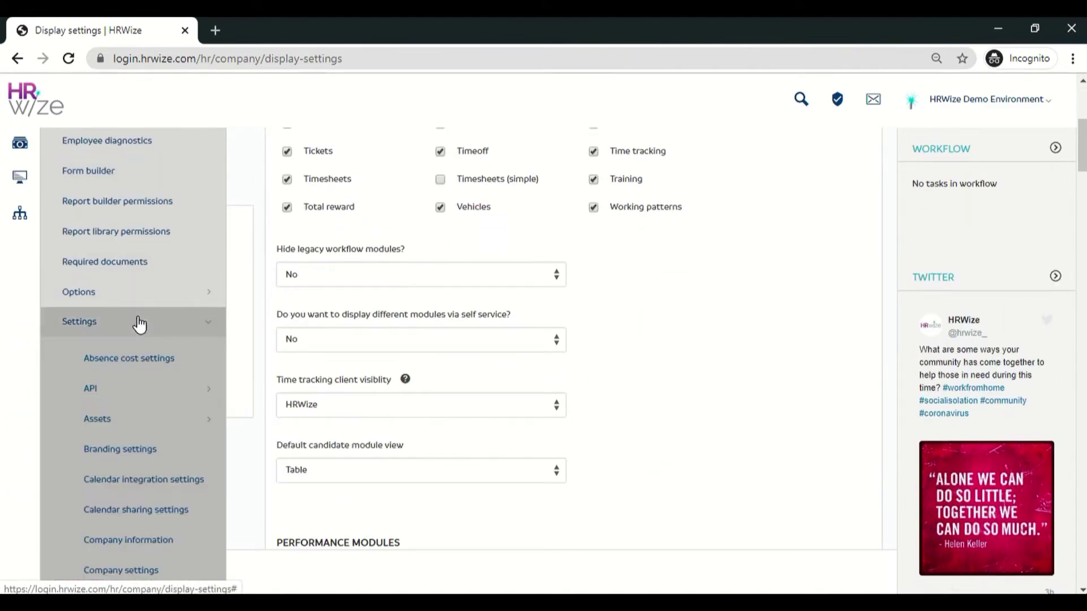
{"action": "scroll", "coordinate": [138, 324], "scroll_direction": "down", "scroll_amount": 10}
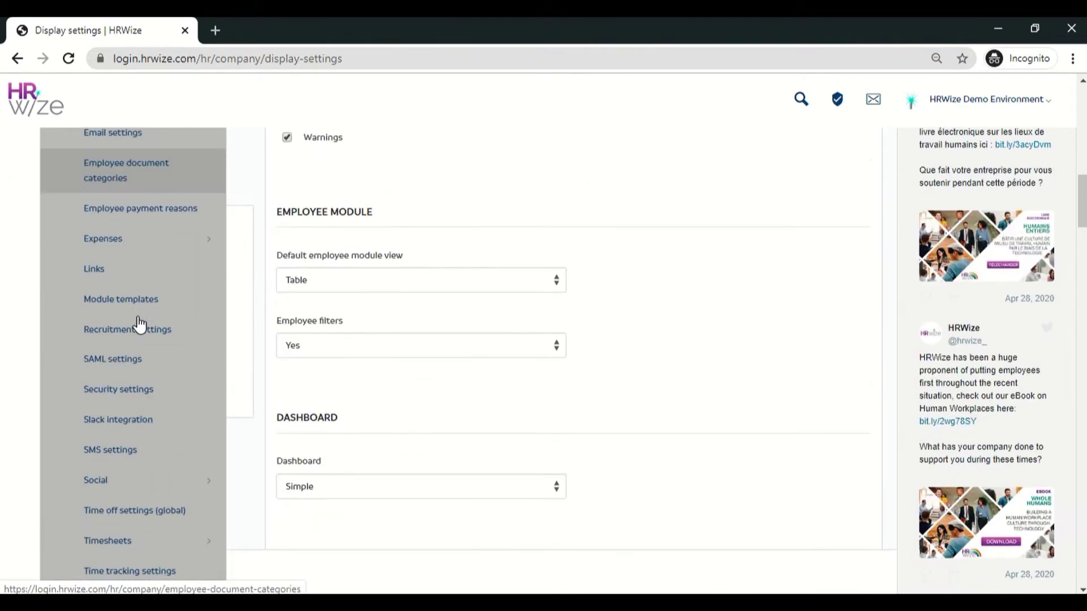
{"action": "scroll", "coordinate": [139, 324], "scroll_direction": "down", "scroll_amount": 2}
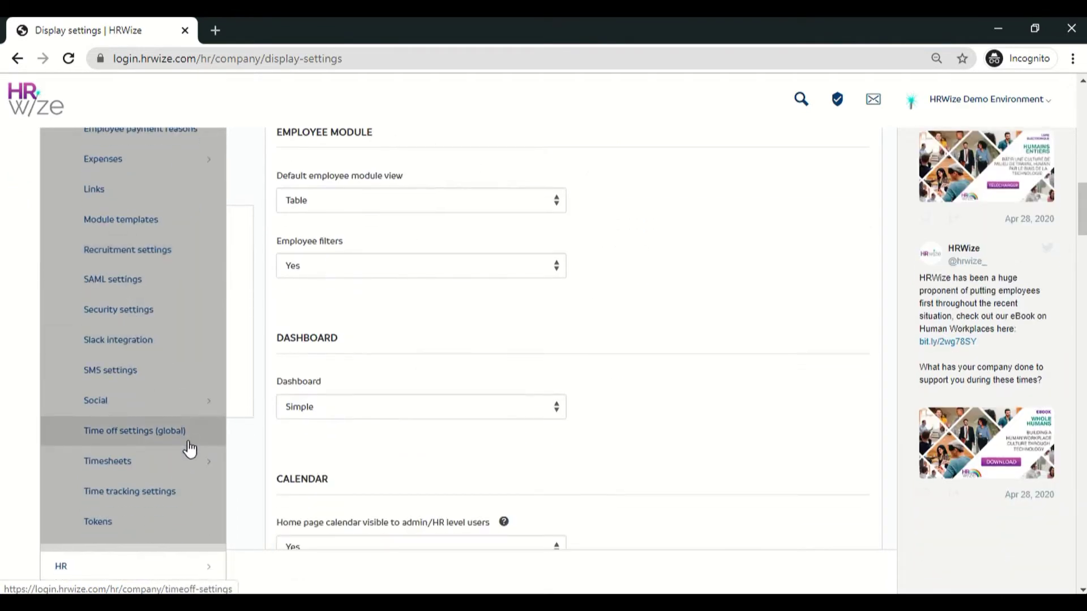
{"action": "left_click", "coordinate": [194, 462]}
{"action": "scroll", "coordinate": [182, 448], "scroll_direction": "down", "scroll_amount": 2}
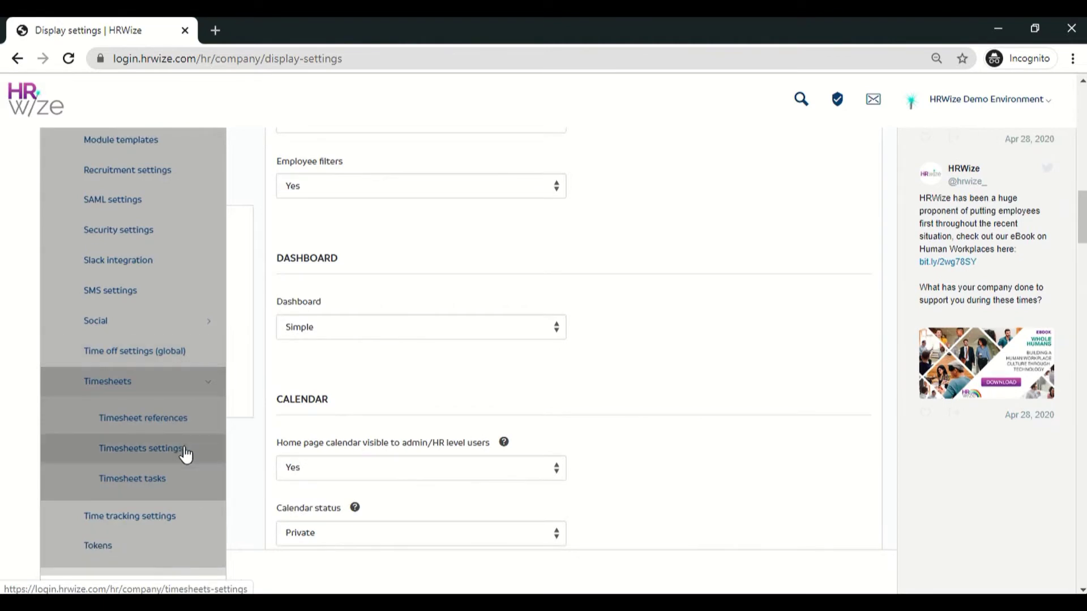
{"action": "left_click", "coordinate": [188, 451]}
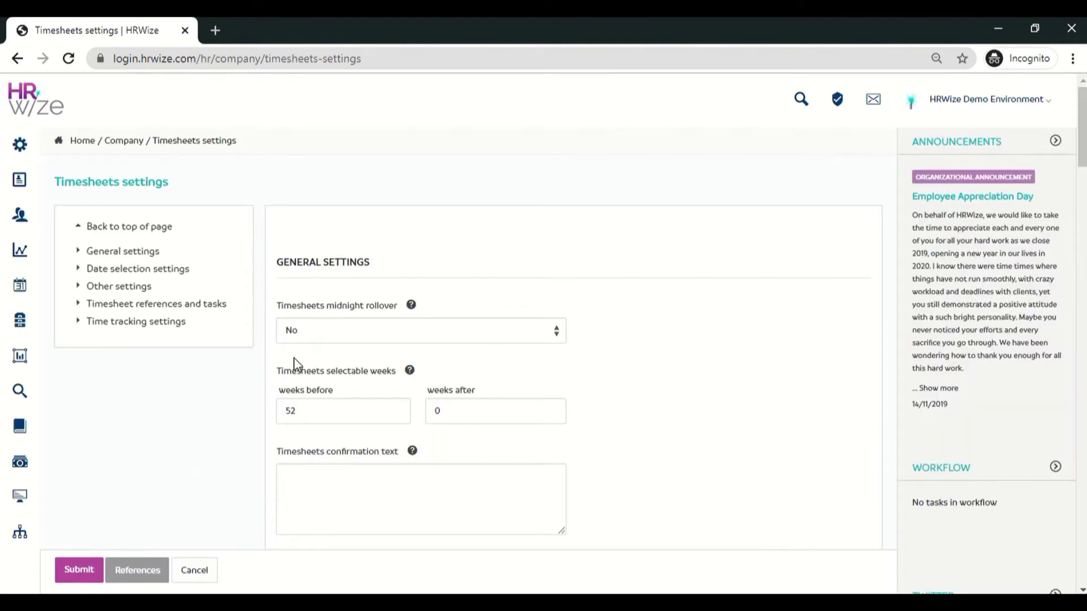
- Review the timesheets settings from the general settings through the references and tasks to the time settings
{"action": "scroll", "coordinate": [295, 357], "scroll_direction": "down", "scroll_amount": 7}
{"action": "scroll", "coordinate": [296, 357], "scroll_direction": "down", "scroll_amount": 10}
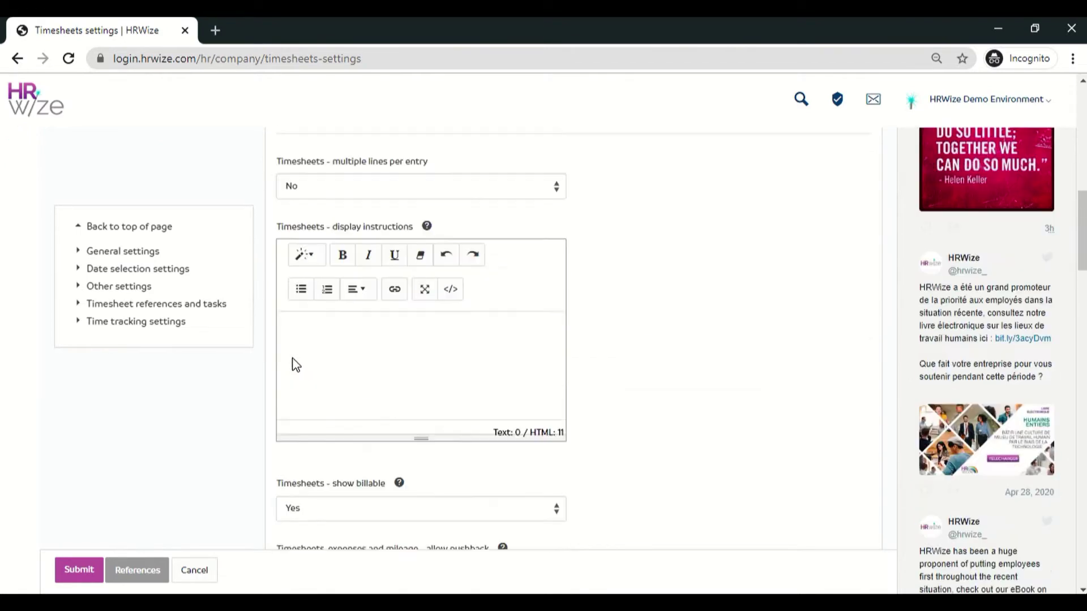
{"action": "scroll", "coordinate": [295, 364], "scroll_direction": "down", "scroll_amount": 12}
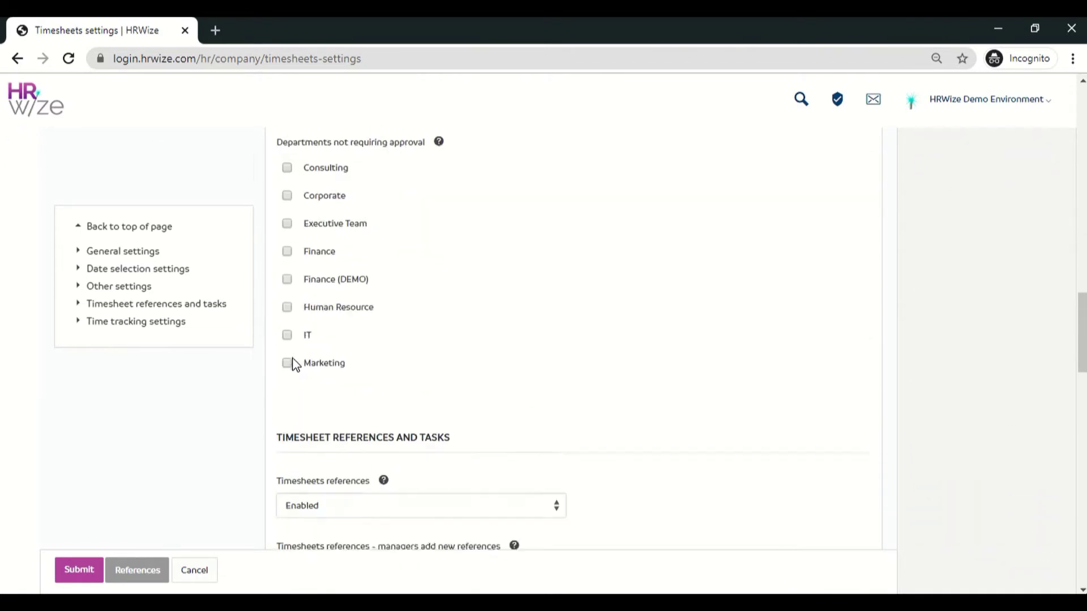
{"action": "scroll", "coordinate": [295, 364], "scroll_direction": "down", "scroll_amount": 15}
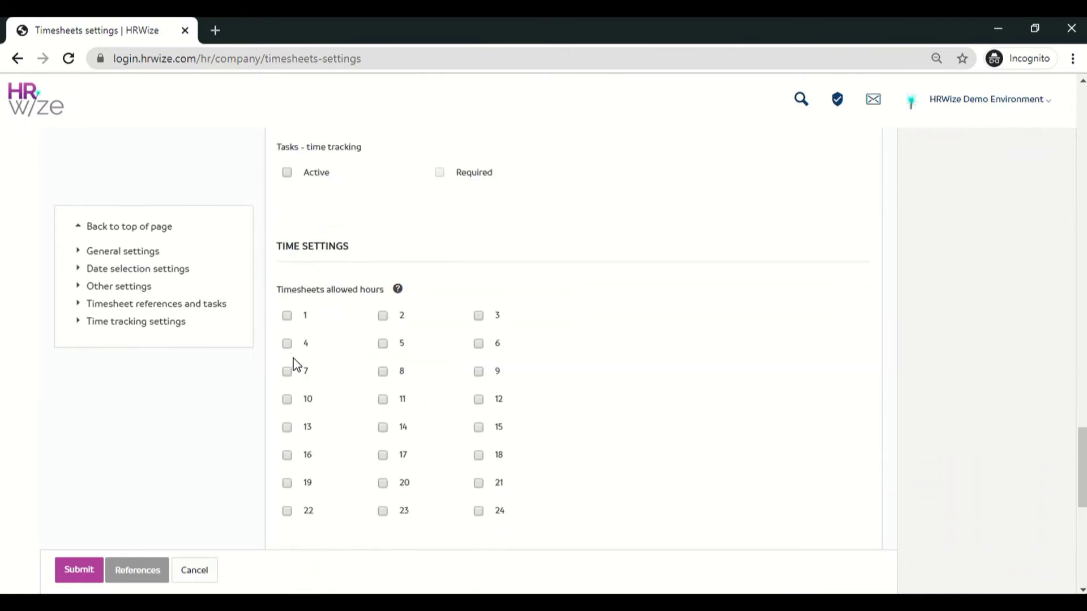
{"action": "scroll", "coordinate": [296, 365], "scroll_direction": "down", "scroll_amount": 2}
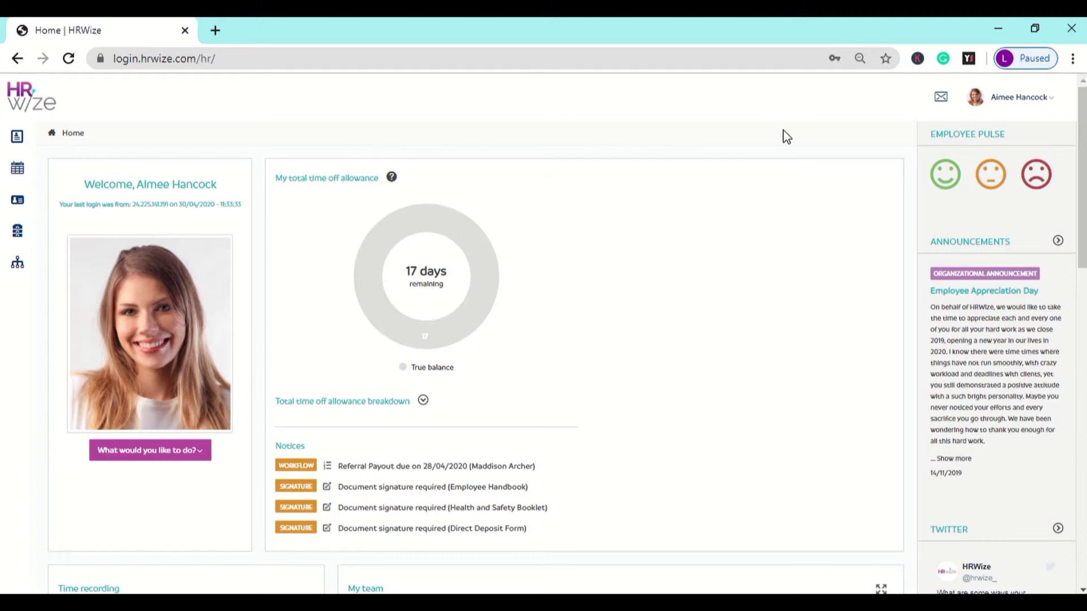
- Open the employee's own self-service timesheets and start adding a new timesheet
{"action": "mouse_move", "coordinate": [14, 142]}
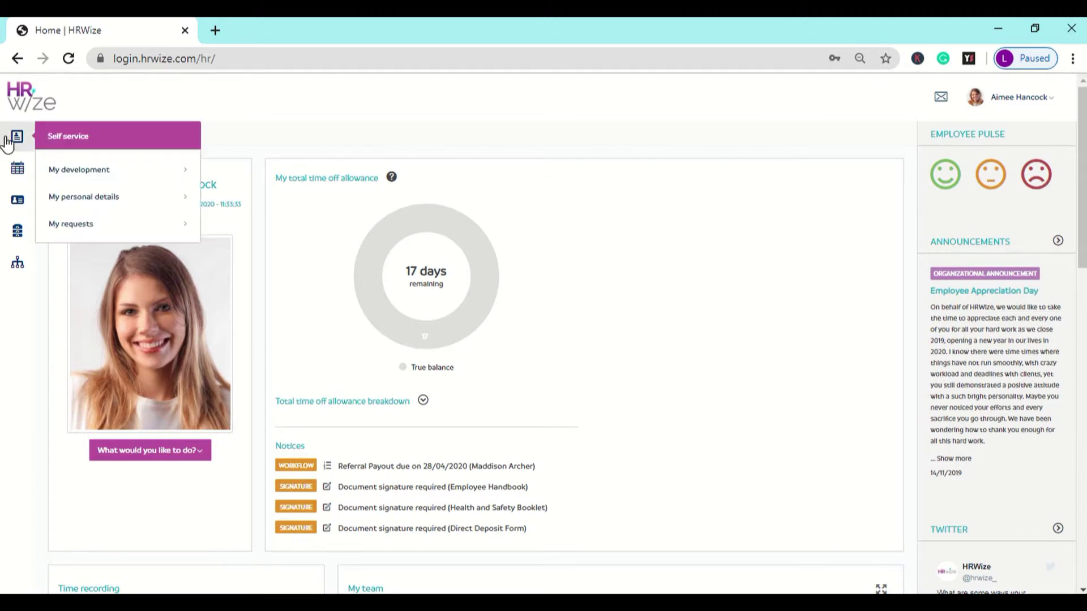
{"action": "left_click", "coordinate": [121, 225]}
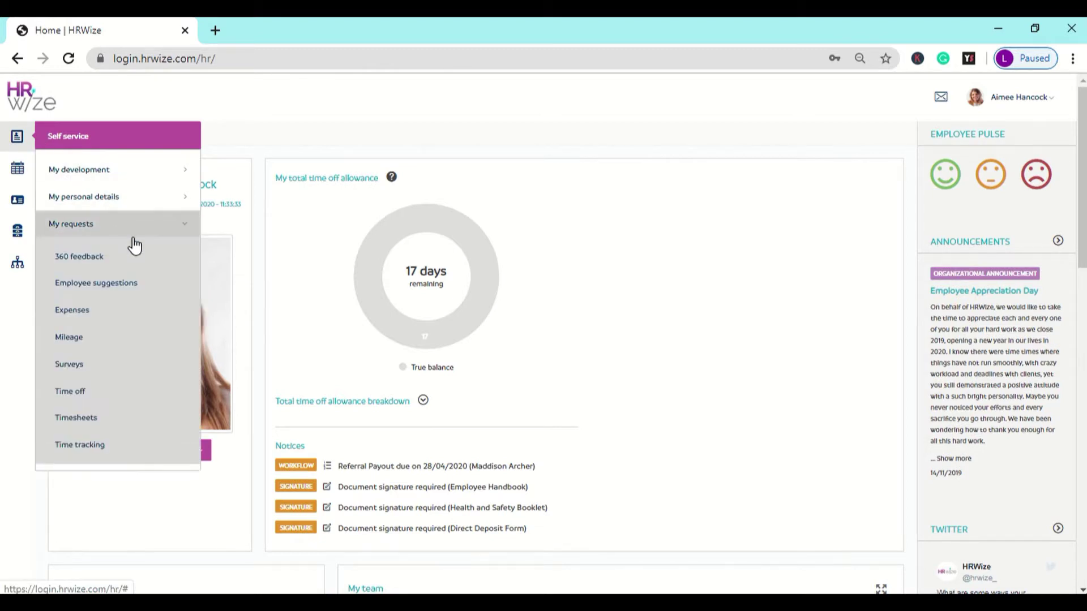
{"action": "left_click", "coordinate": [146, 416]}
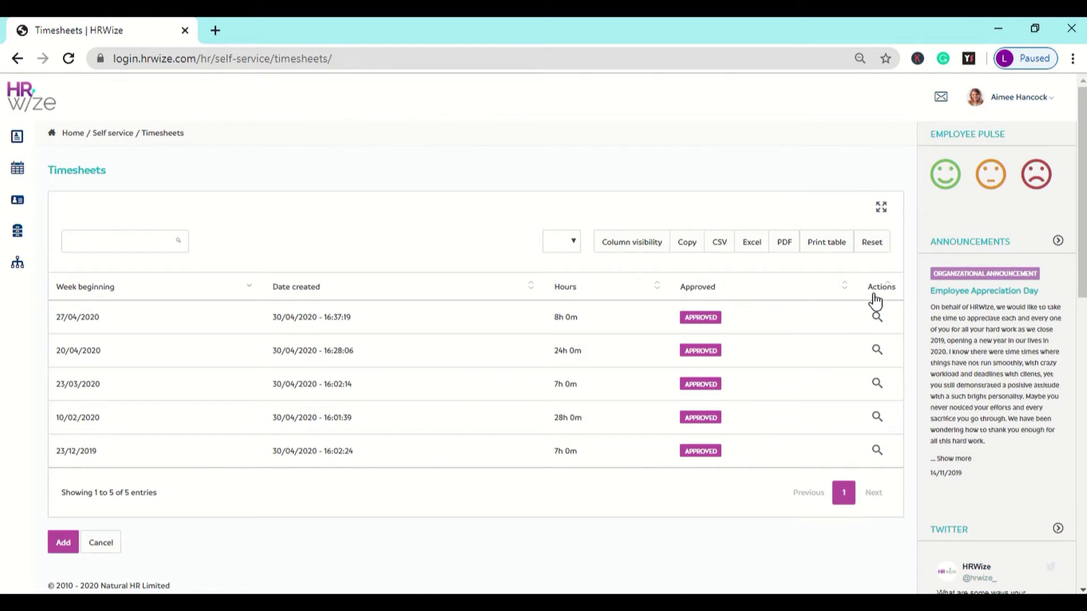
{"action": "left_click", "coordinate": [63, 542]}
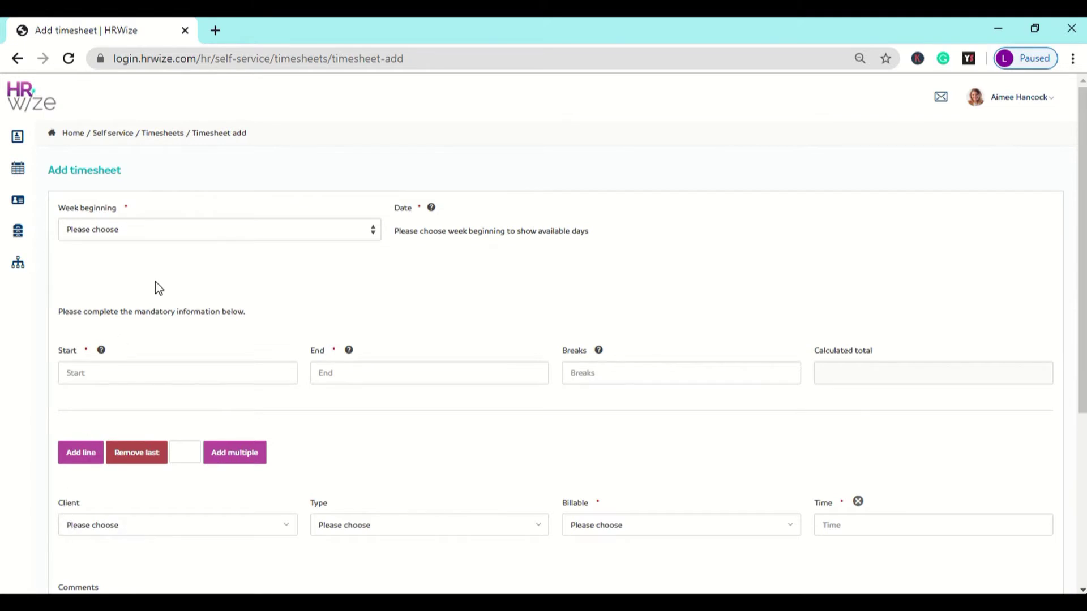
- Choose 13/04/2020 as the timesheet's week beginning and select Monday 13/04/2020 as the date
{"action": "left_click", "coordinate": [207, 231]}
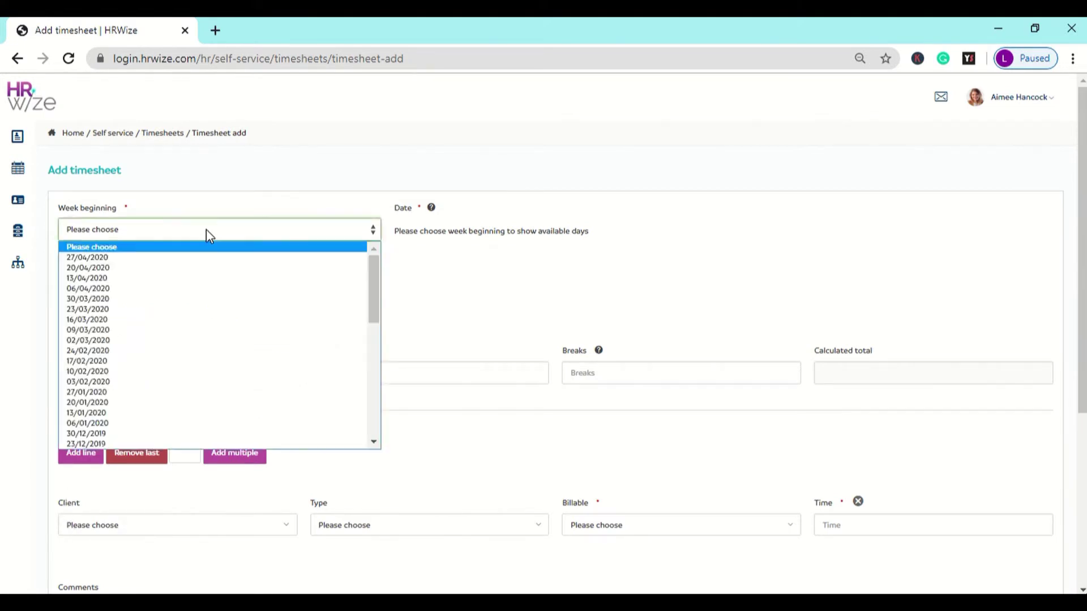
{"action": "left_click", "coordinate": [189, 278]}
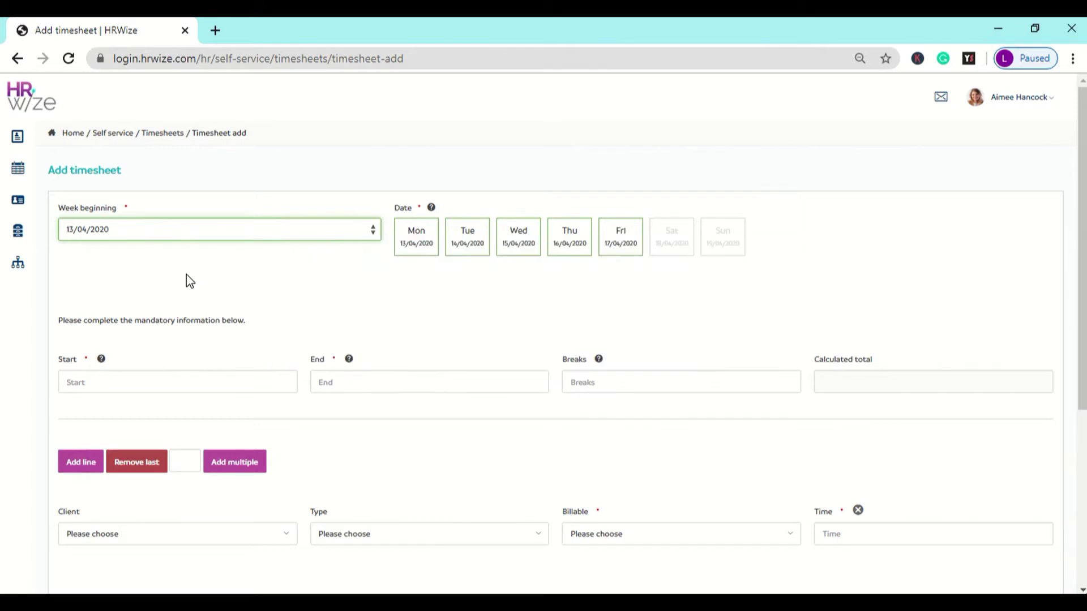
{"action": "left_click", "coordinate": [411, 249]}
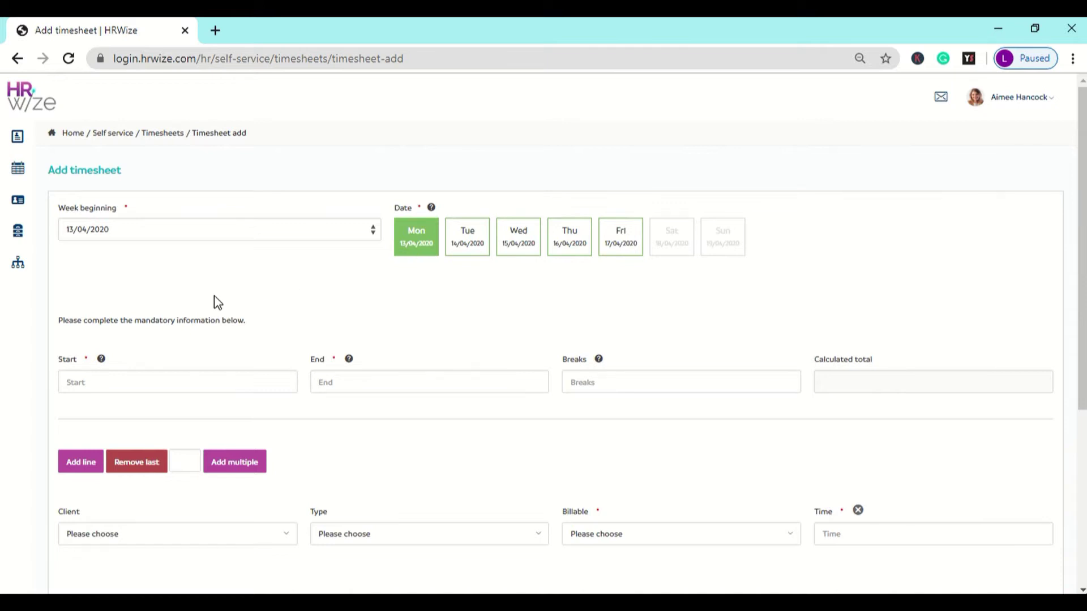
{"action": "left_click_drag", "start_coordinate": [56, 322], "coordinate": [256, 315]}
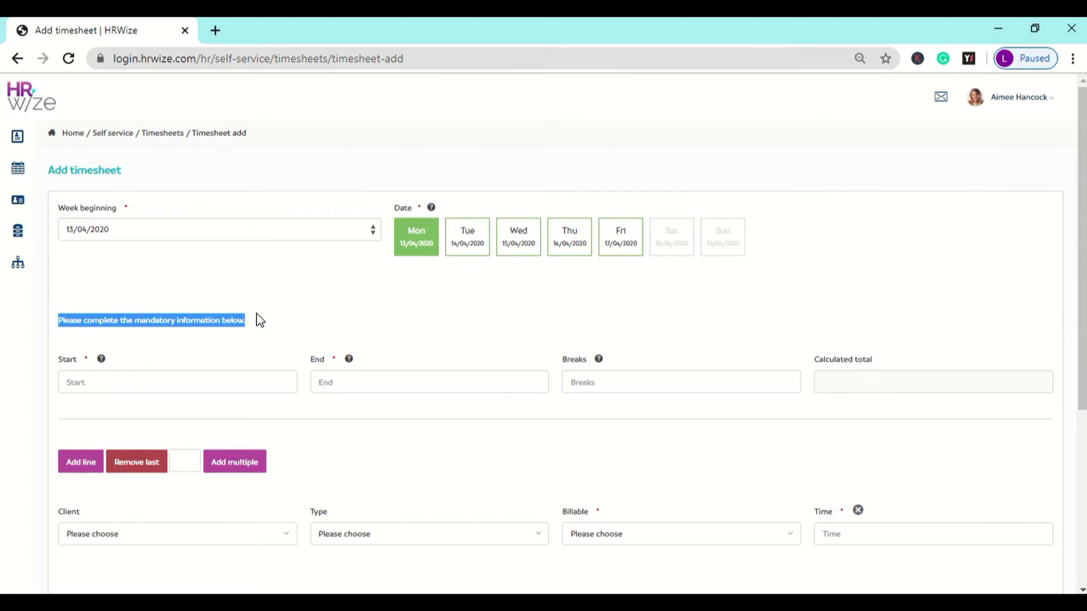
{"action": "left_click", "coordinate": [258, 320]}
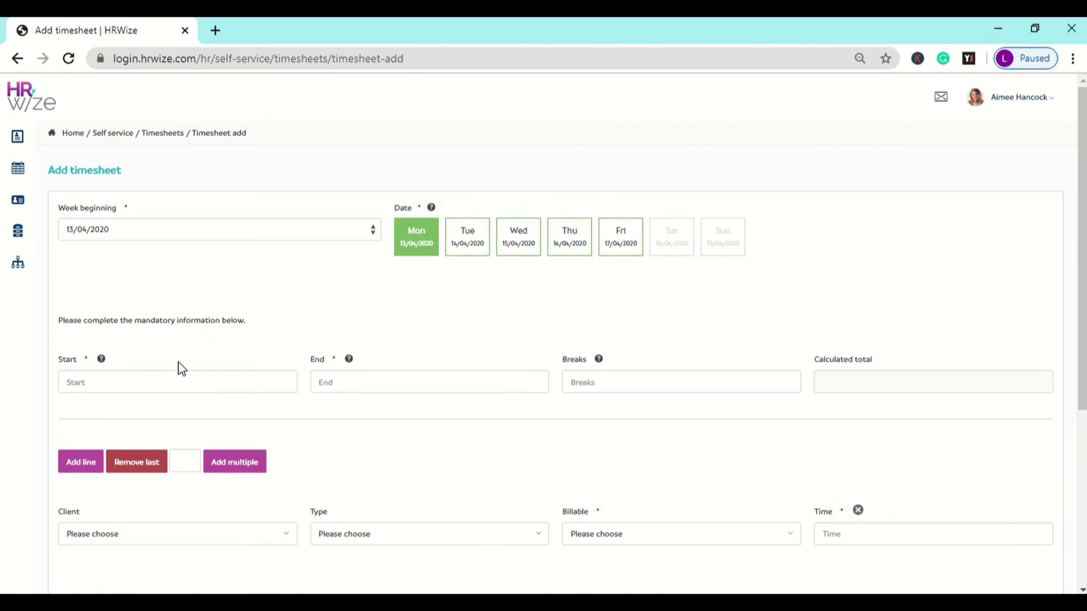
- Replace the prefilled start time of the Monday timesheet entry with 0800
{"action": "left_click", "coordinate": [158, 380]}
{"action": "type", "text": "1241"}
{"action": "key", "text": "BackSpace"}
{"action": "key", "text": "BackSpace"}
{"action": "key", "text": "BackSpace"}
{"action": "key", "text": "BackSpace"}
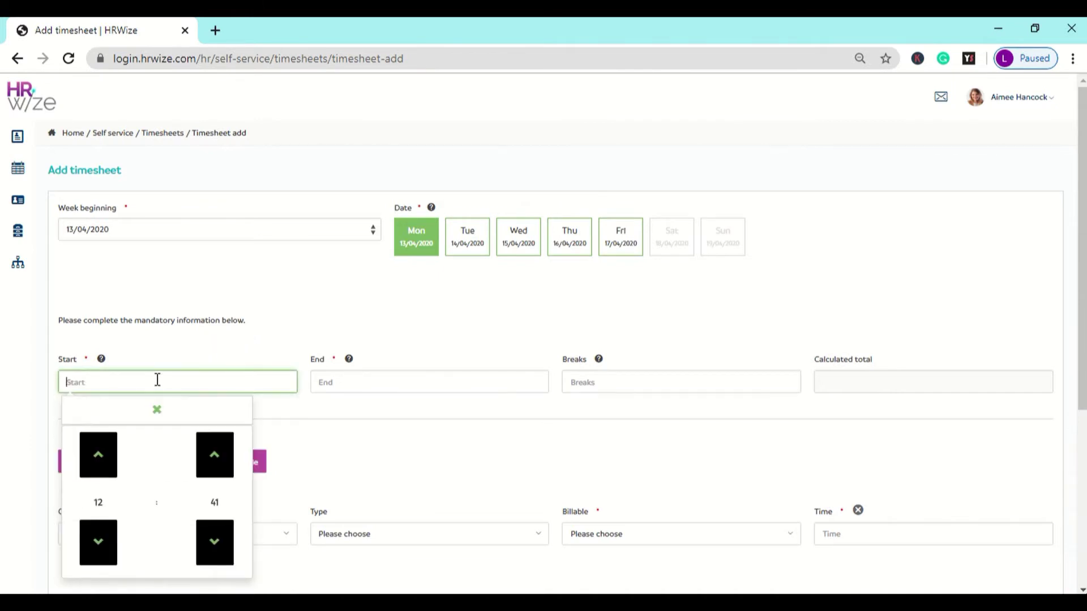
{"action": "type", "text": "0800"}
- Replace the prefilled end time of the Monday timesheet entry with 1600
{"action": "left_click", "coordinate": [326, 376]}
{"action": "key", "text": "BackSpace"}
{"action": "key", "text": "BackSpace"}
{"action": "key", "text": "BackSpace"}
{"action": "key", "text": "BackSpace"}
{"action": "type", "text": "1600"}
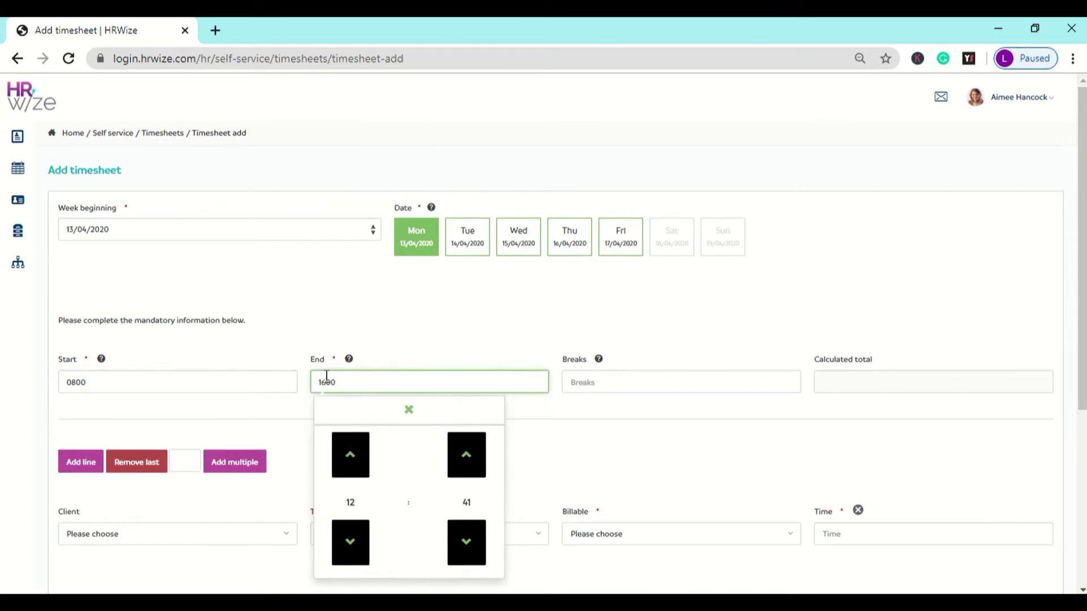
{"action": "left_click", "coordinate": [525, 344]}
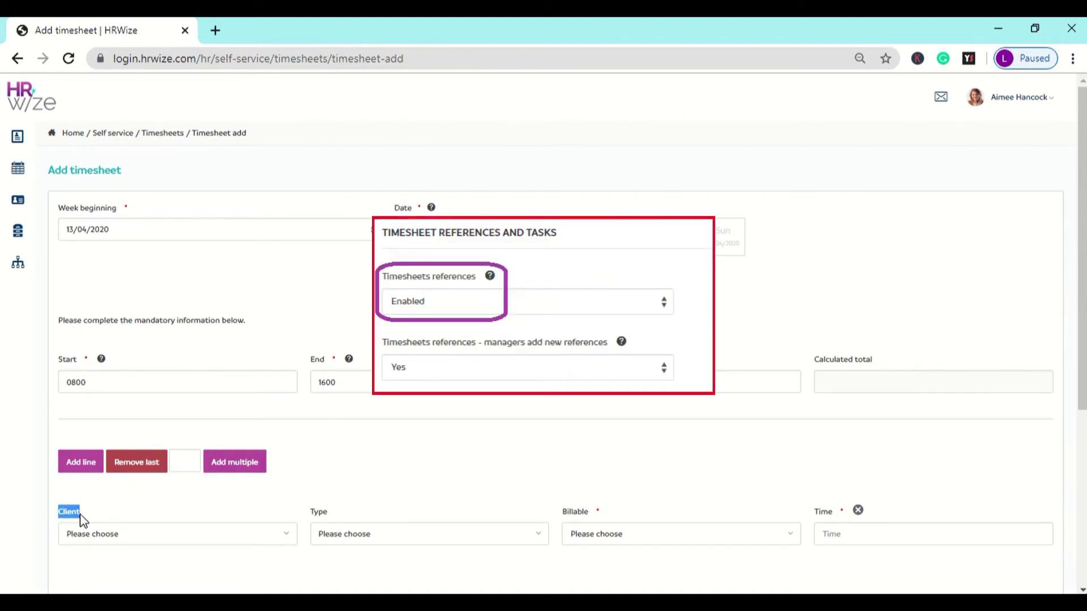
- Assign the timesheet line to Client A with the type Testing and investigation
{"action": "left_click_drag", "start_coordinate": [310, 514], "coordinate": [331, 511]}
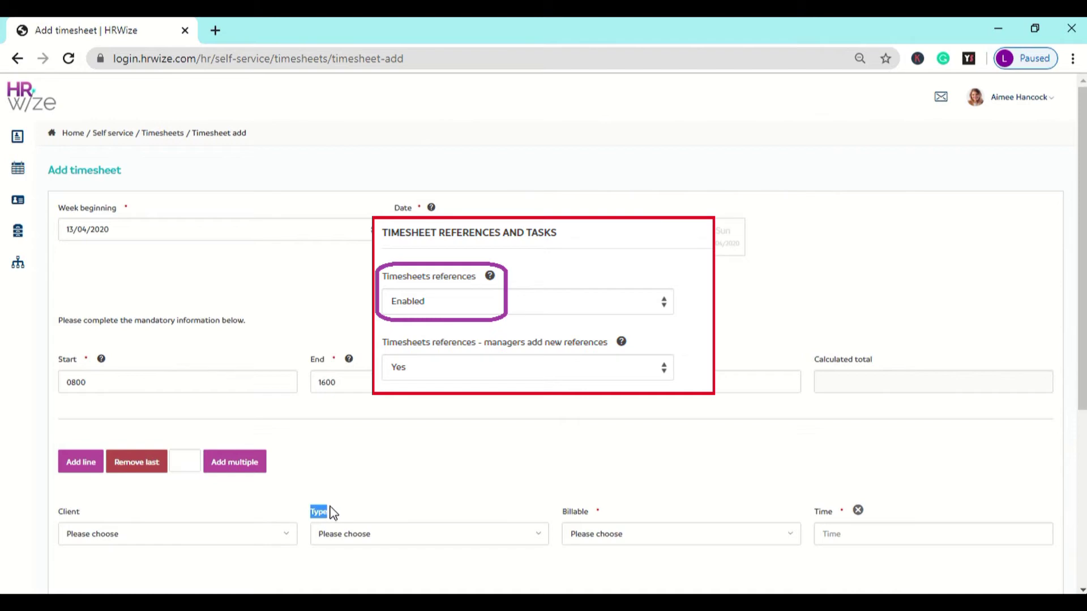
{"action": "left_click", "coordinate": [382, 494]}
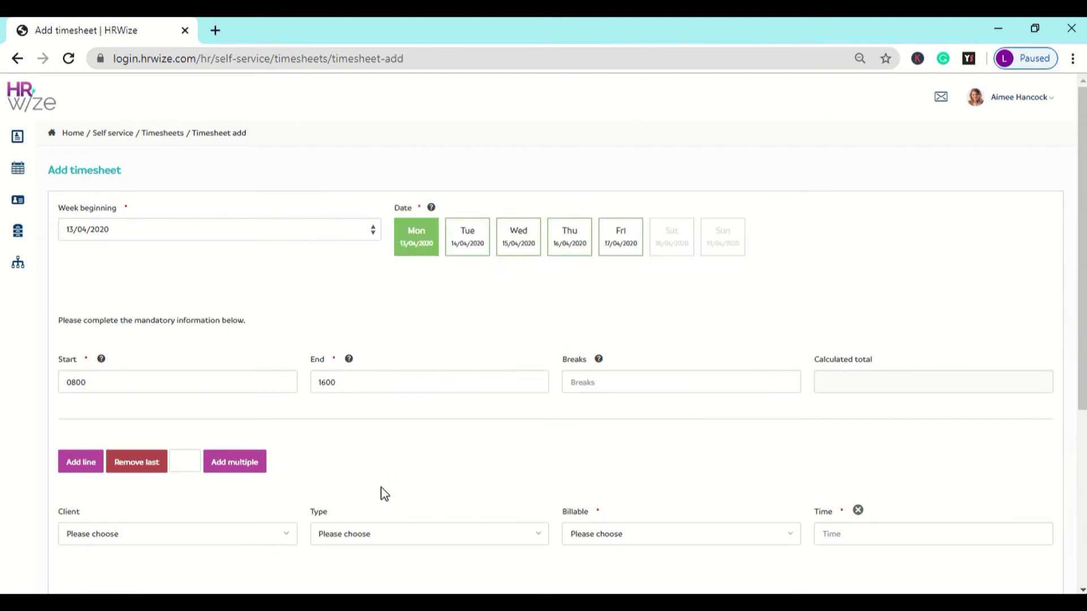
{"action": "scroll", "coordinate": [380, 493], "scroll_direction": "down", "scroll_amount": 3}
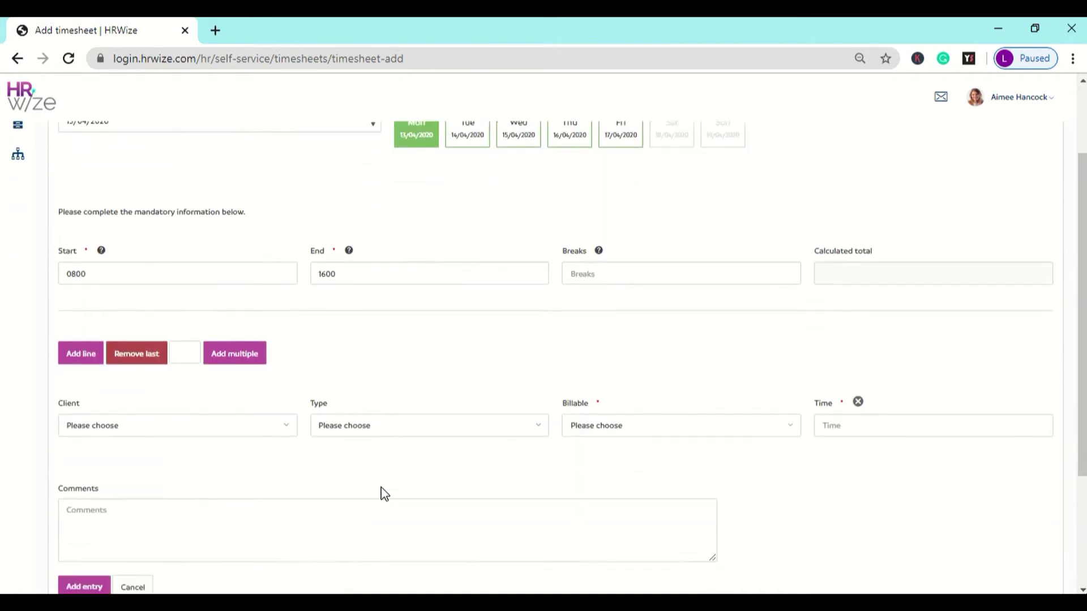
{"action": "left_click", "coordinate": [279, 389]}
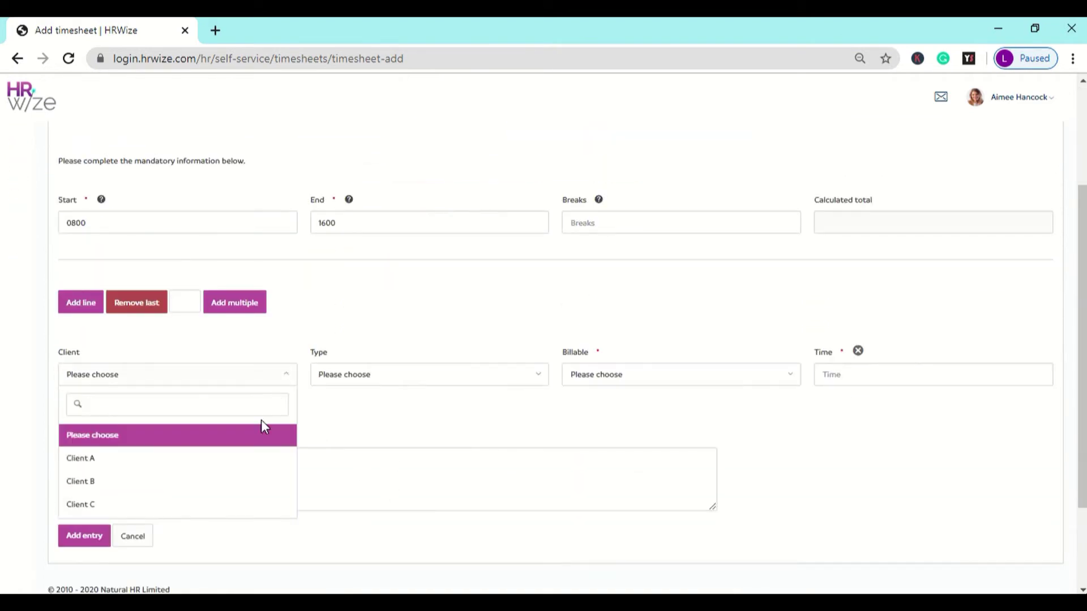
{"action": "left_click", "coordinate": [231, 458]}
{"action": "left_click", "coordinate": [384, 378]}
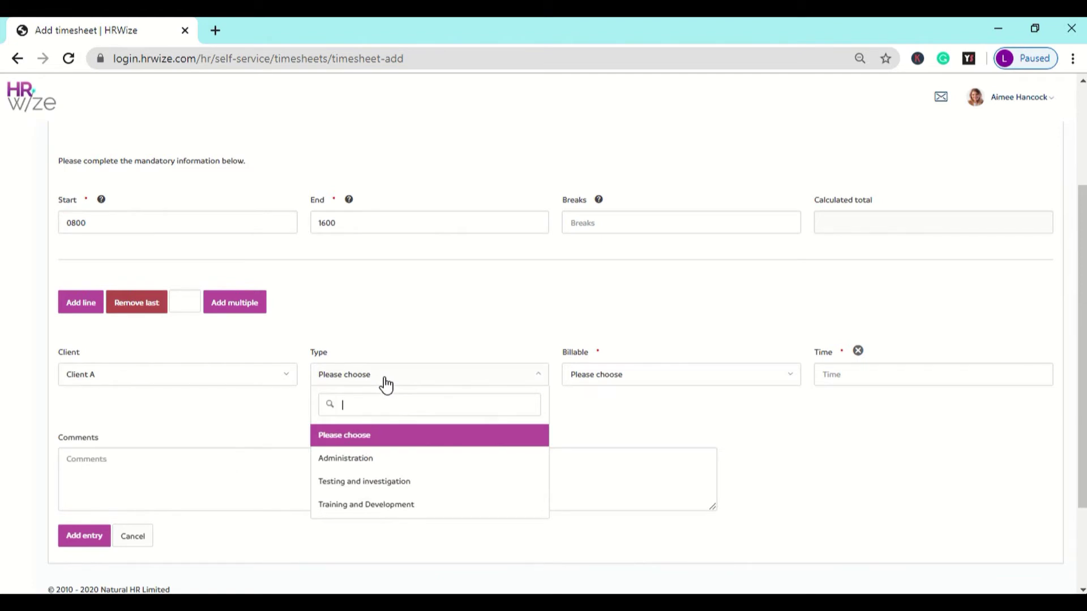
{"action": "left_click", "coordinate": [408, 487]}
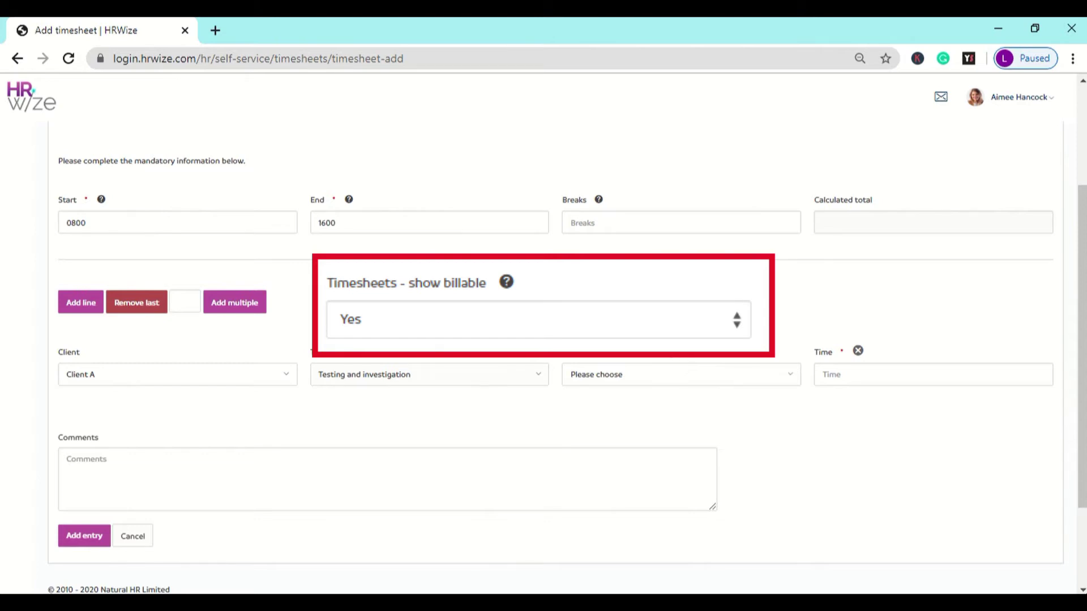
- Mark the Client A timesheet line as billable and set its time to 8
{"action": "left_click", "coordinate": [636, 378]}
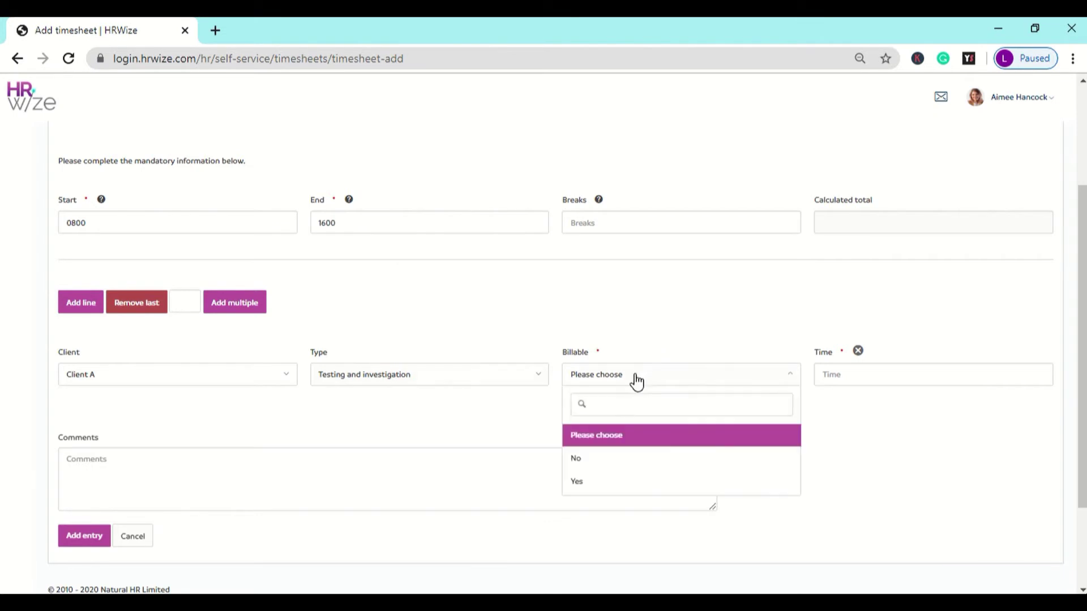
{"action": "left_click", "coordinate": [613, 487]}
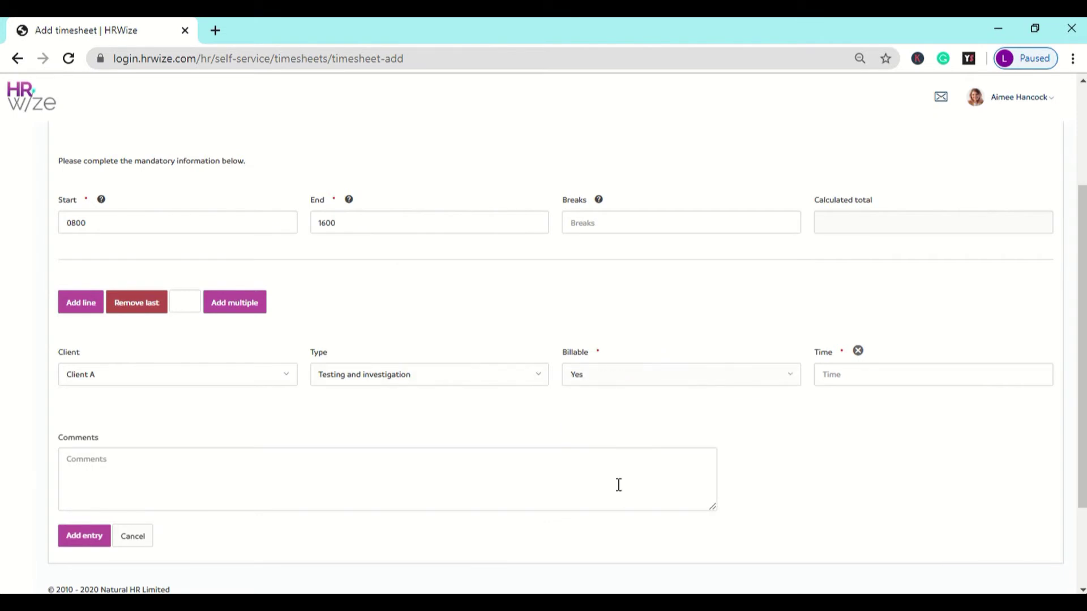
{"action": "left_click", "coordinate": [832, 375]}
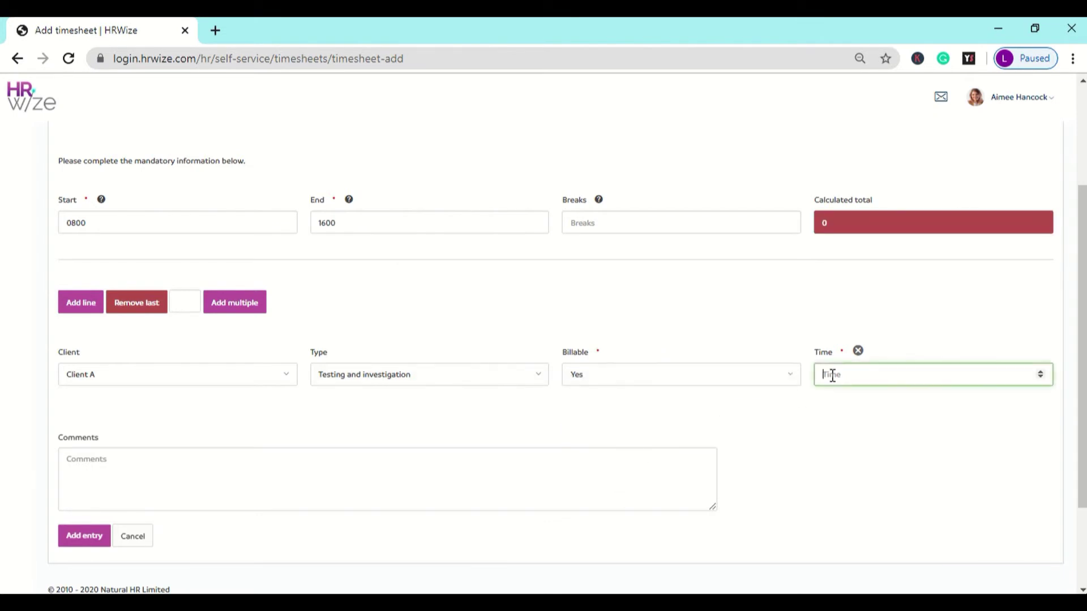
{"action": "type", "text": "8"}
{"action": "left_click", "coordinate": [800, 418]}
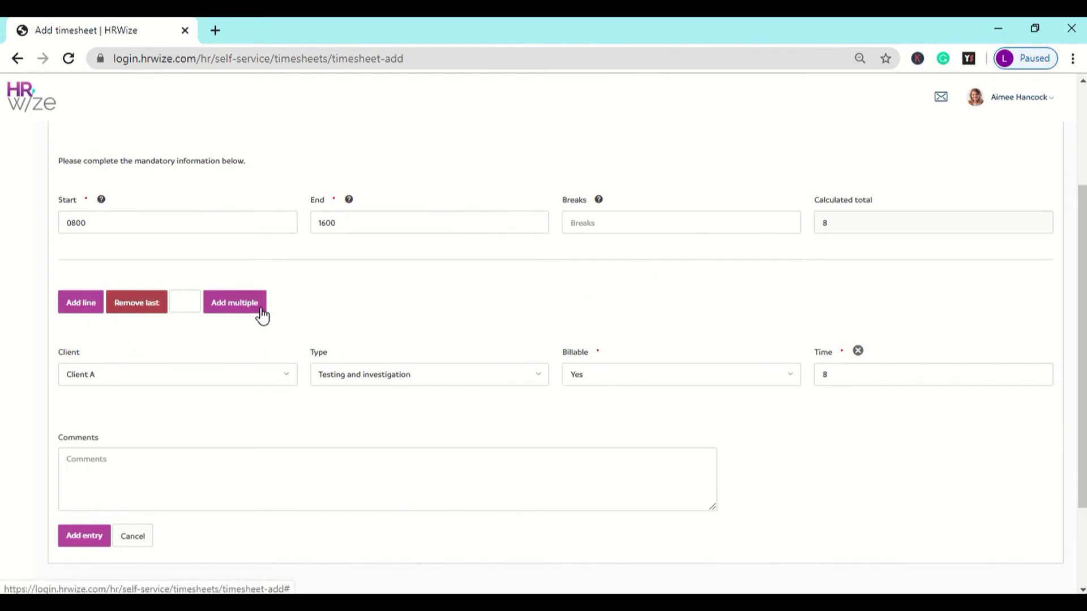
- Add a second line for Client B, Administration, not billable, with time 4, and set the Client A line's time to 2
{"action": "left_click", "coordinate": [233, 311]}
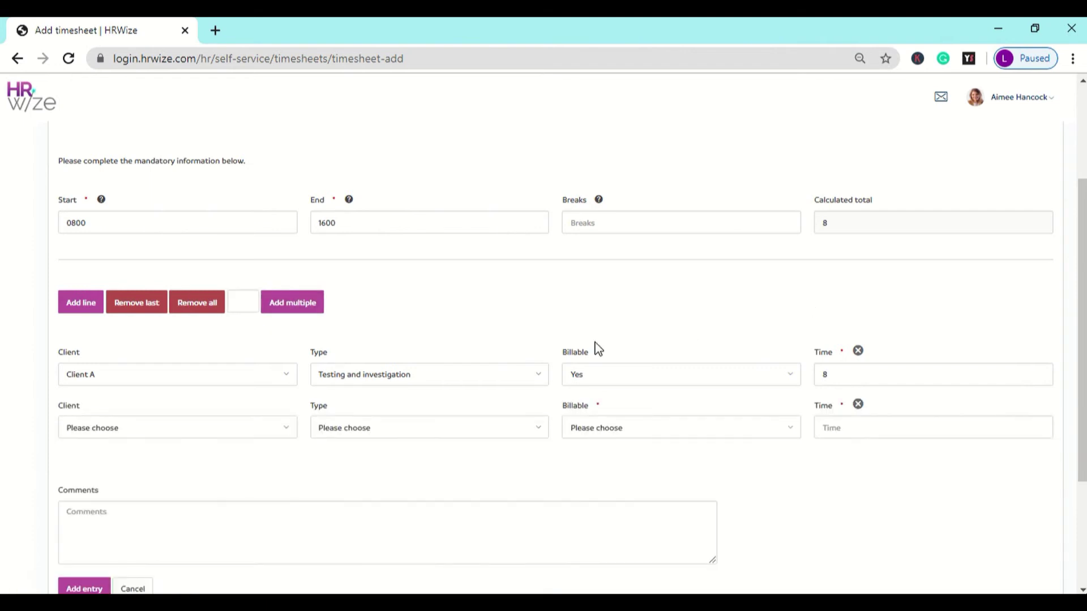
{"action": "left_click", "coordinate": [178, 428]}
{"action": "left_click", "coordinate": [147, 534]}
{"action": "left_click", "coordinate": [362, 428]}
{"action": "left_click", "coordinate": [353, 515]}
{"action": "left_click", "coordinate": [651, 428]}
{"action": "left_click", "coordinate": [612, 535]}
{"action": "left_click", "coordinate": [922, 426]}
{"action": "type", "text": "4"}
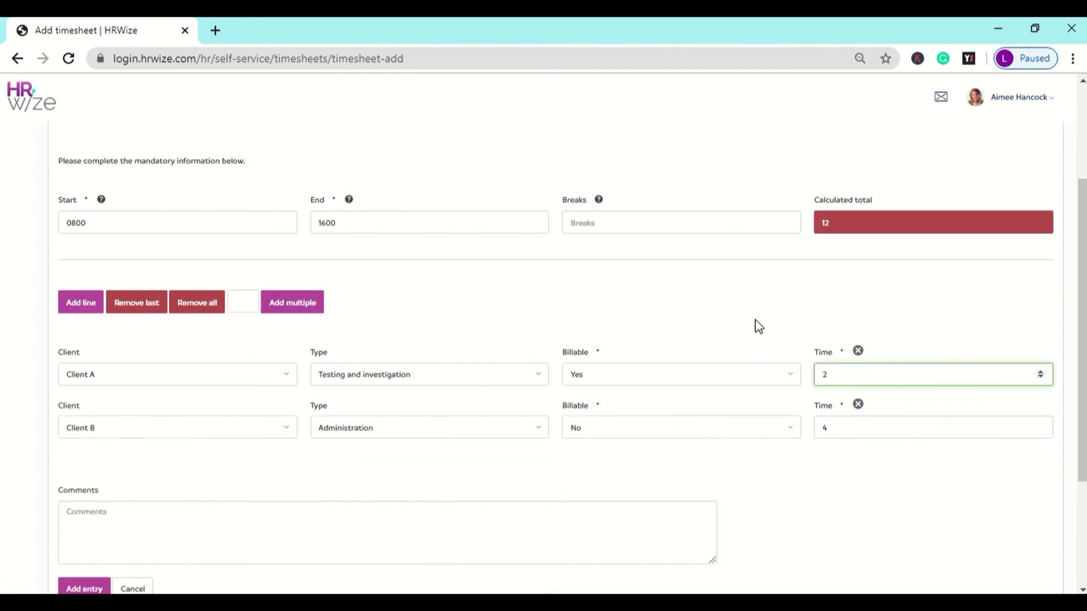
- Add a third line for Client C, Training and Development, billable, with time 2, and save the Monday entry
{"action": "left_click", "coordinate": [145, 454]}
{"action": "left_click", "coordinate": [429, 321]}
{"action": "left_click", "coordinate": [362, 451]}
{"action": "left_click", "coordinate": [650, 321]}
{"action": "left_click", "coordinate": [593, 431]}
{"action": "left_click", "coordinate": [906, 321]}
{"action": "type", "text": "2"}
{"action": "scroll", "coordinate": [855, 363], "scroll_direction": "up", "scroll_amount": 3}
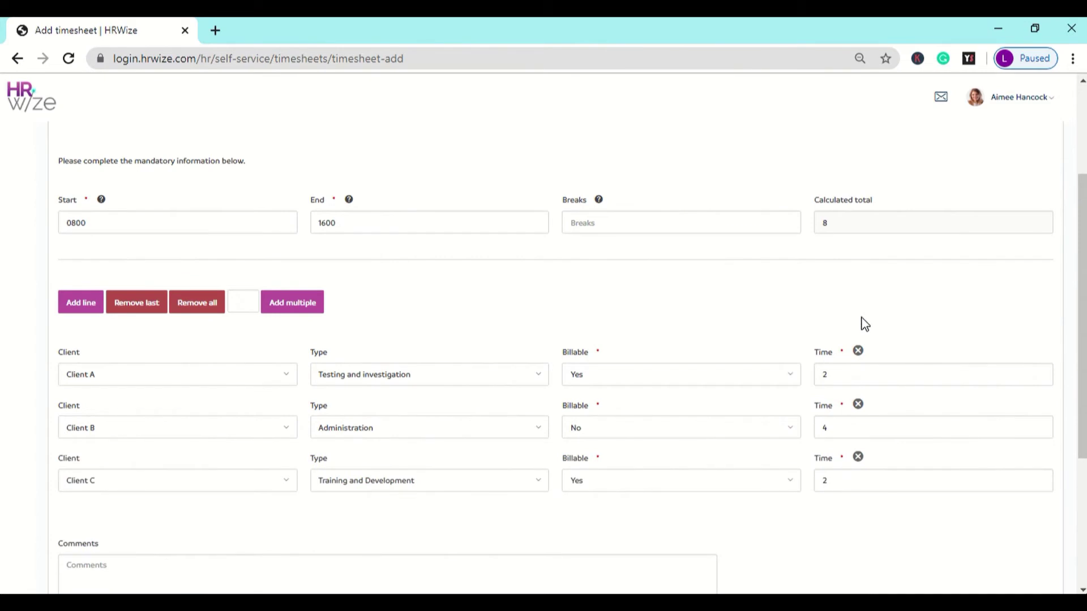
{"action": "scroll", "coordinate": [260, 415], "scroll_direction": "down", "scroll_amount": 3}
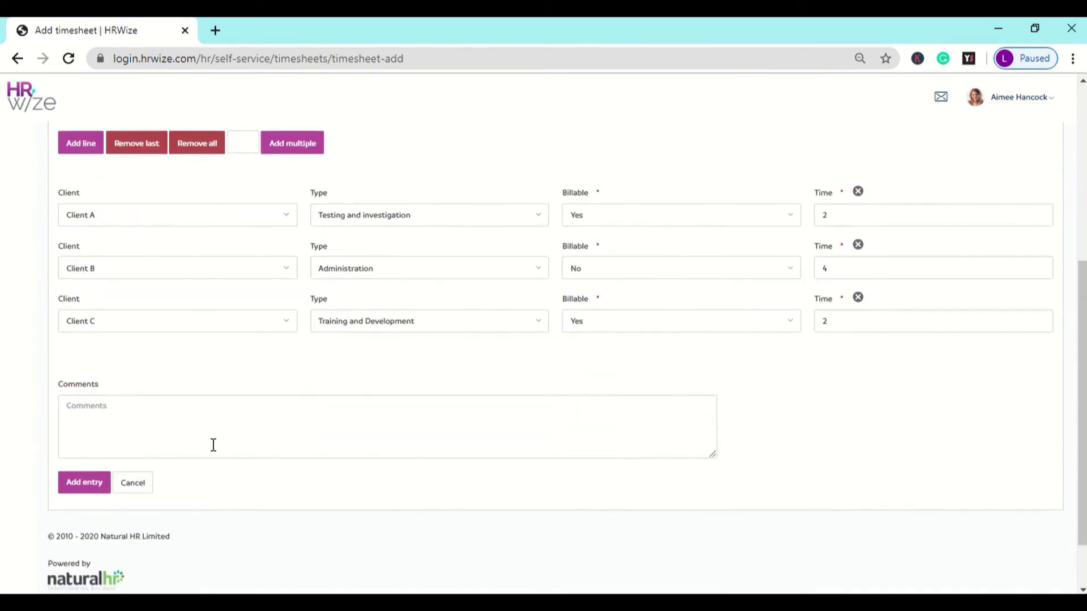
{"action": "left_click", "coordinate": [103, 486]}
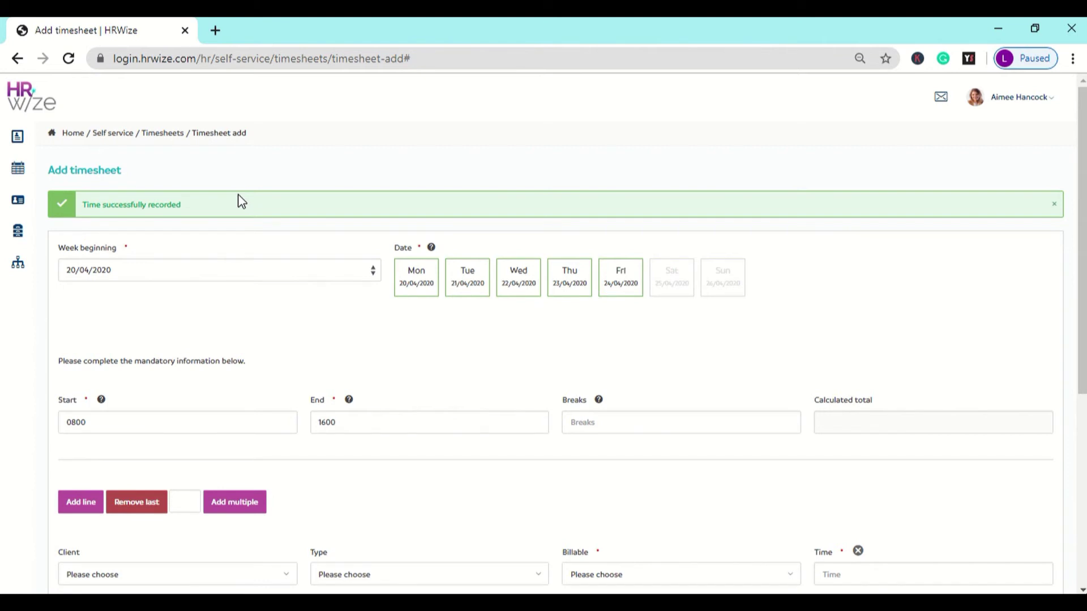
- Select Tuesday 21/04/2020 and fill the first line with Client A, Testing and investigation, not billable, time 3
{"action": "left_click", "coordinate": [468, 278]}
{"action": "scroll", "coordinate": [318, 328], "scroll_direction": "down", "scroll_amount": 4}
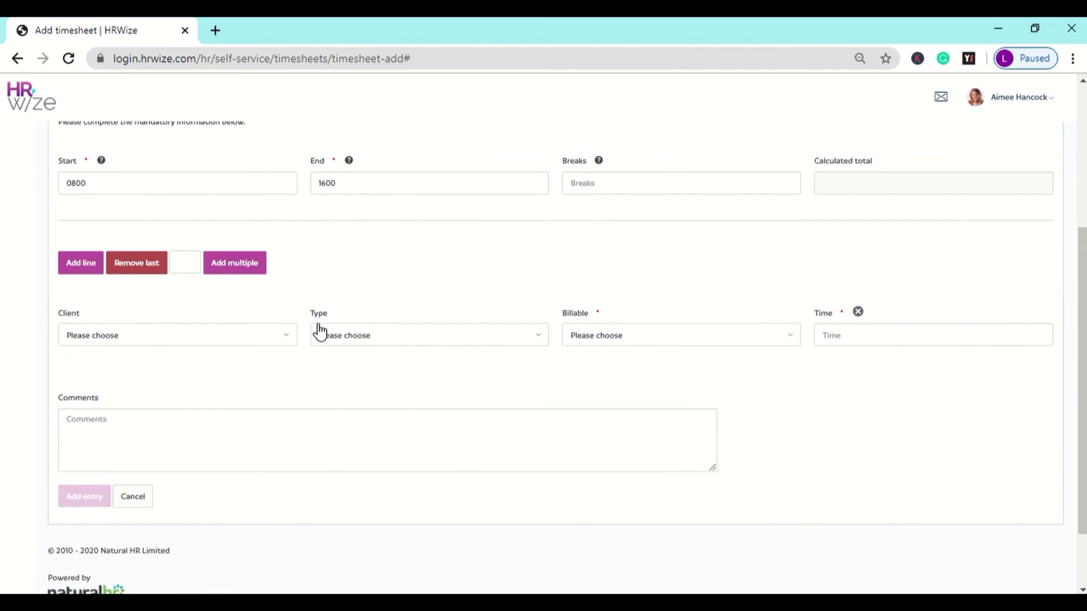
{"action": "left_click", "coordinate": [906, 335]}
{"action": "type", "text": "3"}
- Add a second Tuesday line for Client B, Testing and investigation, billable, with time 5, and save the entry
{"action": "left_click", "coordinate": [81, 264]}
{"action": "left_click", "coordinate": [368, 388]}
{"action": "left_click", "coordinate": [361, 495]}
{"action": "left_click", "coordinate": [854, 389]}
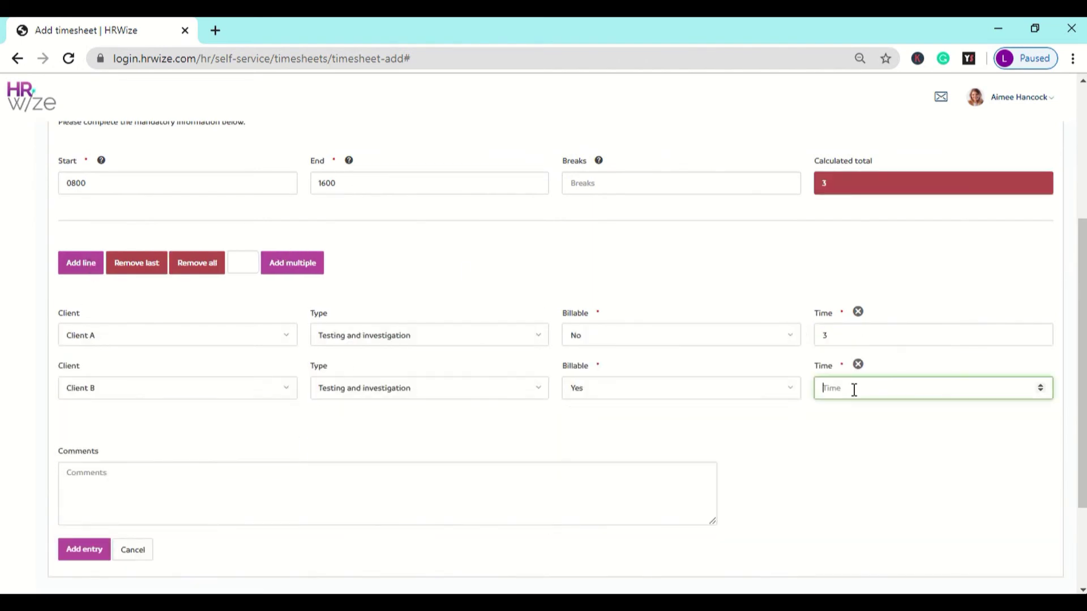
{"action": "type", "text": "5"}
{"action": "left_click", "coordinate": [85, 549]}
- Record and save a Wednesday 22/04/2020 entry for Client C, Testing and investigation, billable, with time 8
{"action": "left_click", "coordinate": [518, 278]}
{"action": "scroll", "coordinate": [396, 351], "scroll_direction": "down", "scroll_amount": 2}
{"action": "left_click", "coordinate": [243, 415]}
{"action": "left_click", "coordinate": [428, 416]}
{"action": "left_click", "coordinate": [679, 416]}
{"action": "left_click", "coordinate": [611, 521]}
{"action": "type", "text": "8"}
{"action": "left_click", "coordinate": [85, 577]}
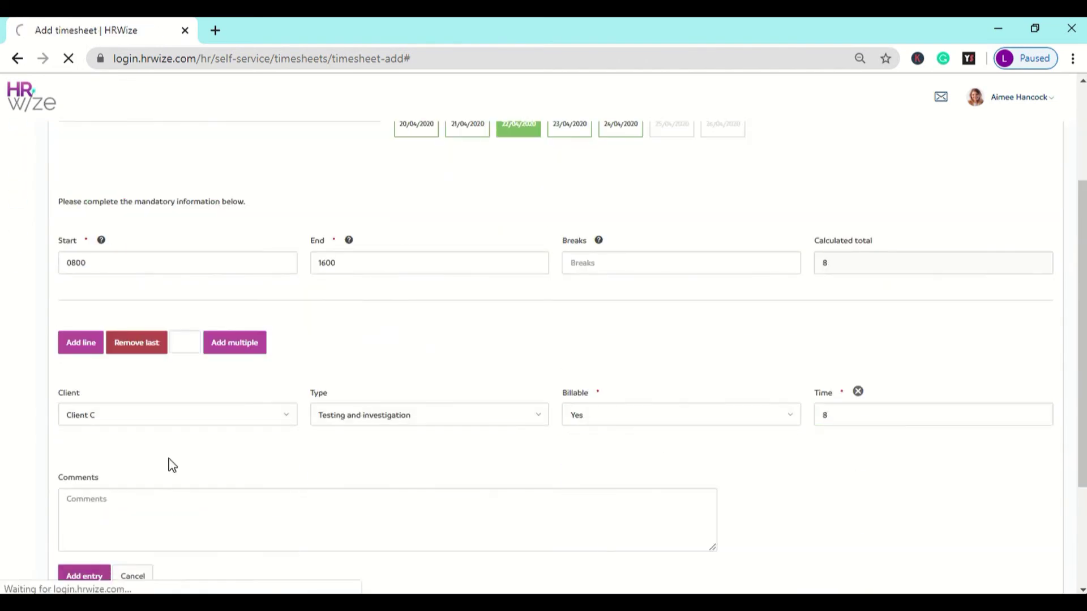
- Leave the blank entry form and open the draft timesheet for the week beginning 20/04/2020 for confirmation
{"action": "scroll", "coordinate": [238, 292], "scroll_direction": "down", "scroll_amount": 4}
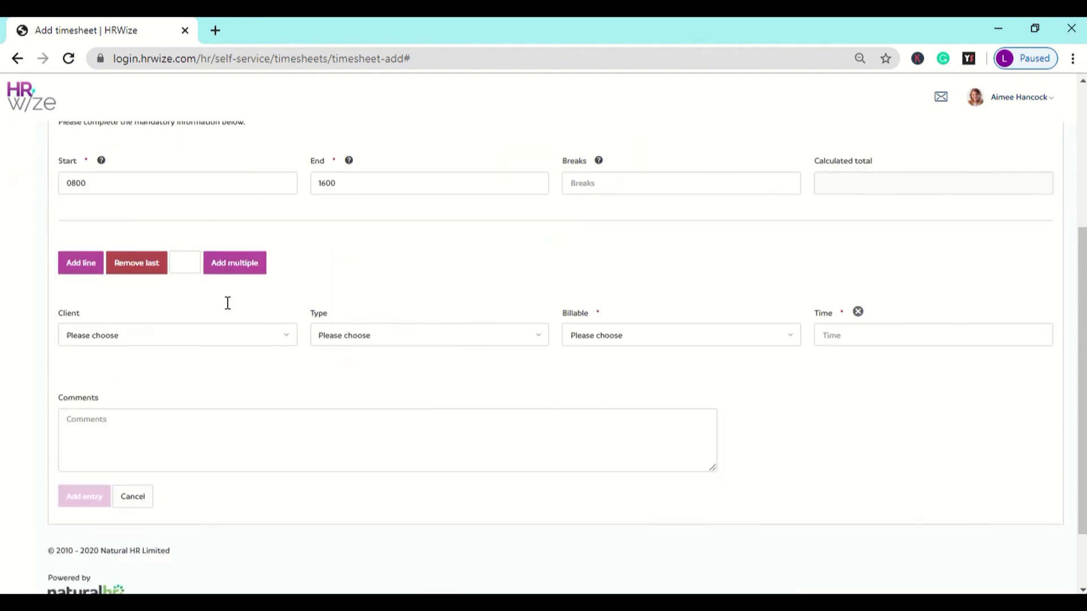
{"action": "left_click", "coordinate": [134, 497]}
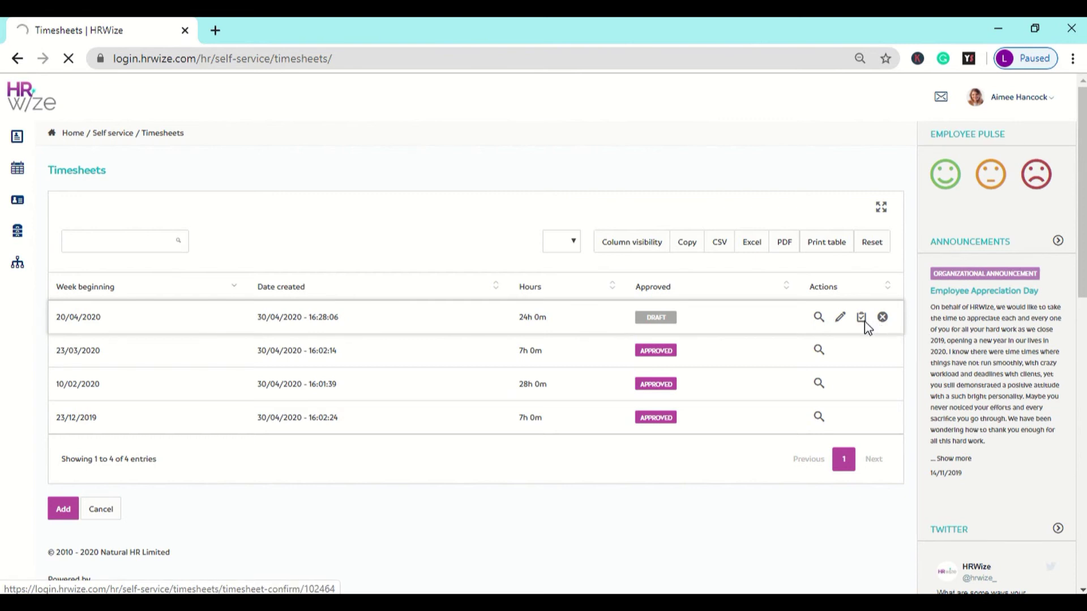
{"action": "left_click", "coordinate": [861, 318]}
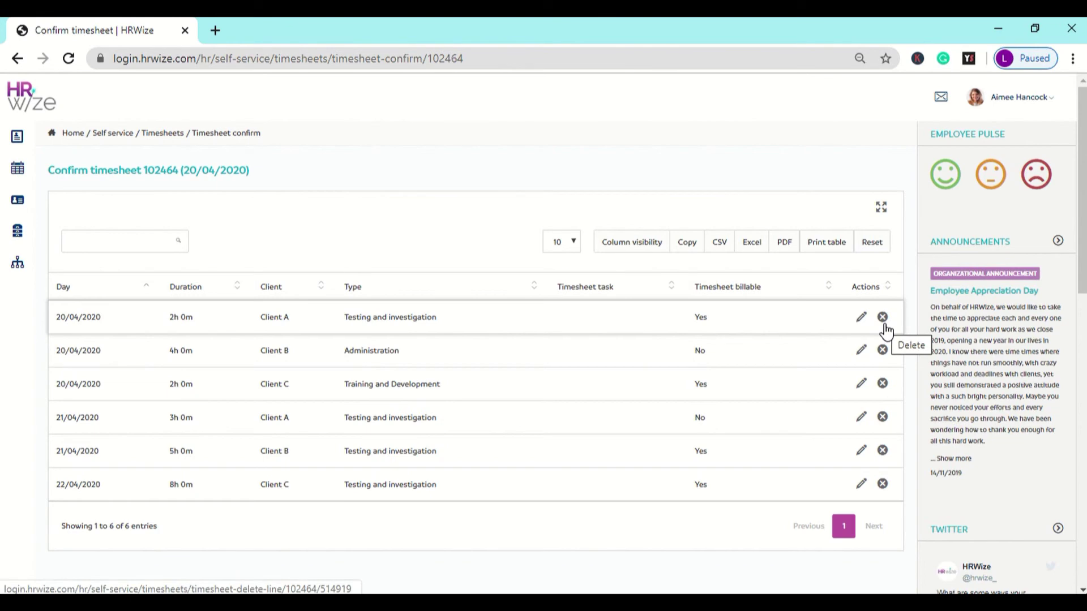
- Review the timesheet's lines and daily summary, and submit it without employee comments
{"action": "scroll", "coordinate": [886, 331], "scroll_direction": "down", "scroll_amount": 7}
{"action": "scroll", "coordinate": [886, 331], "scroll_direction": "down", "scroll_amount": 2}
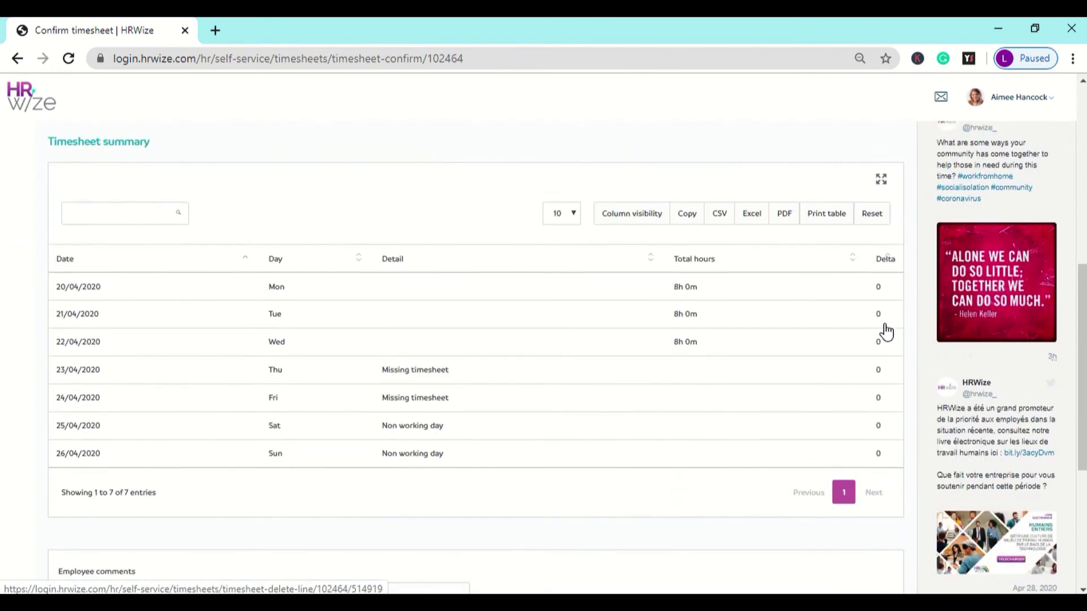
{"action": "scroll", "coordinate": [887, 330], "scroll_direction": "up", "scroll_amount": 1}
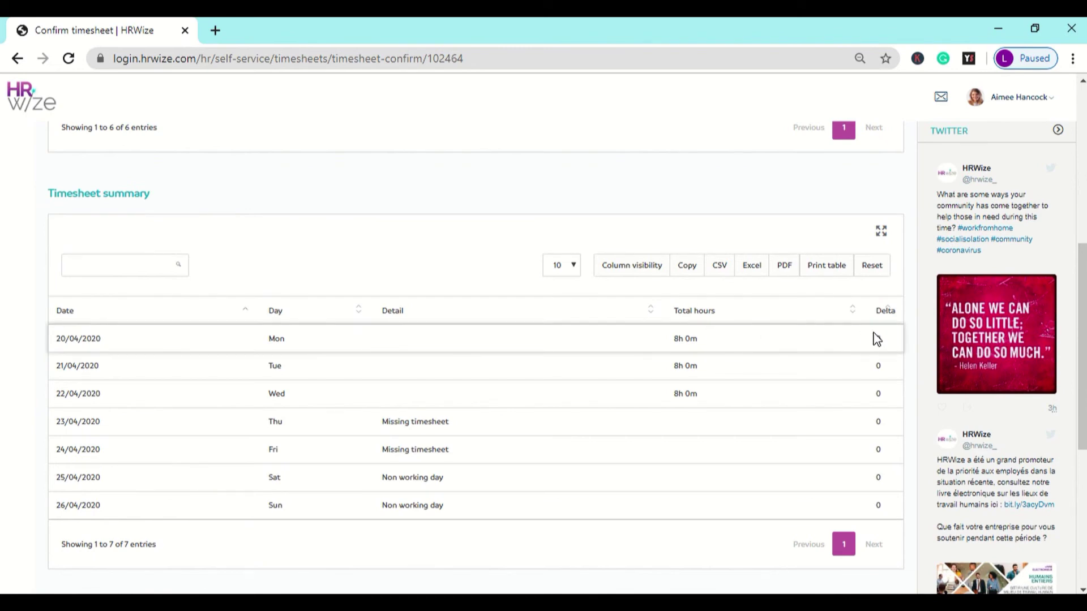
{"action": "scroll", "coordinate": [505, 357], "scroll_direction": "down", "scroll_amount": 5}
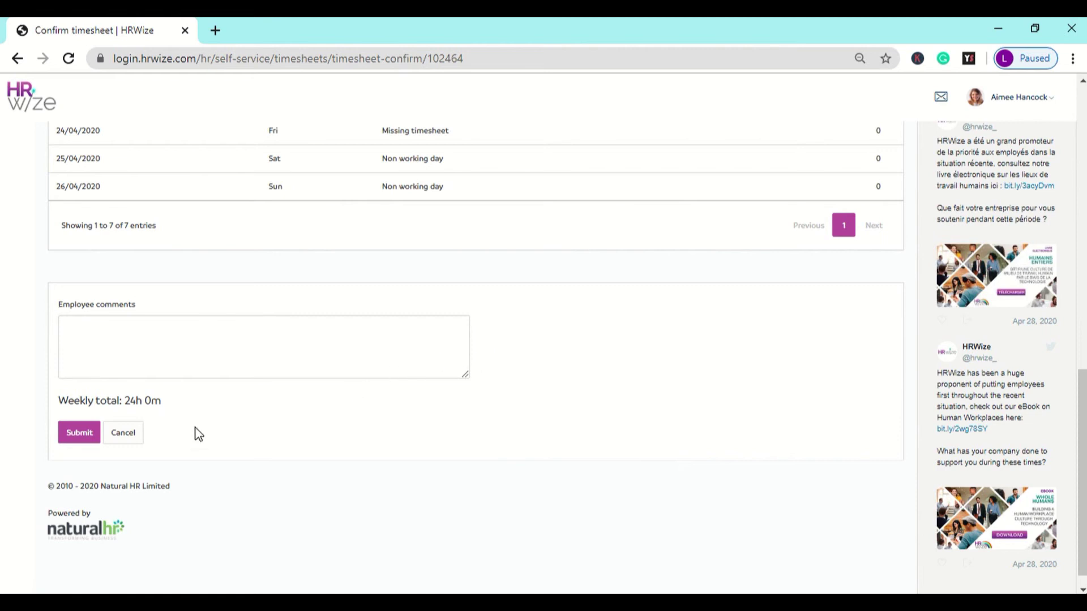
{"action": "left_click", "coordinate": [73, 442]}
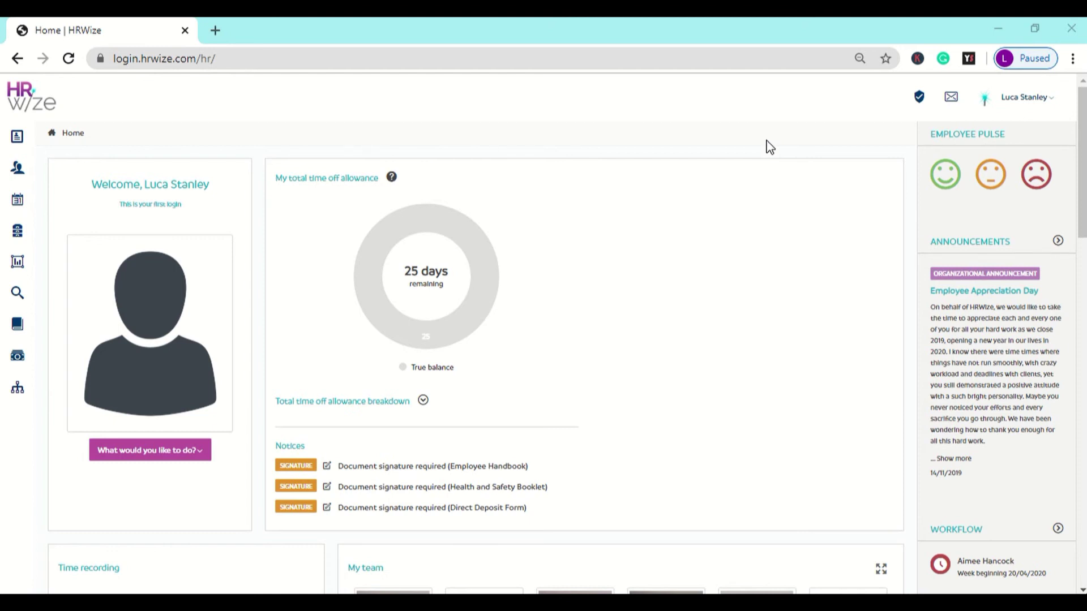
- Check the workflow tasks on the manager's home page and open the Timesheets list under Time and attendance
{"action": "scroll", "coordinate": [917, 390], "scroll_direction": "down", "scroll_amount": 3}
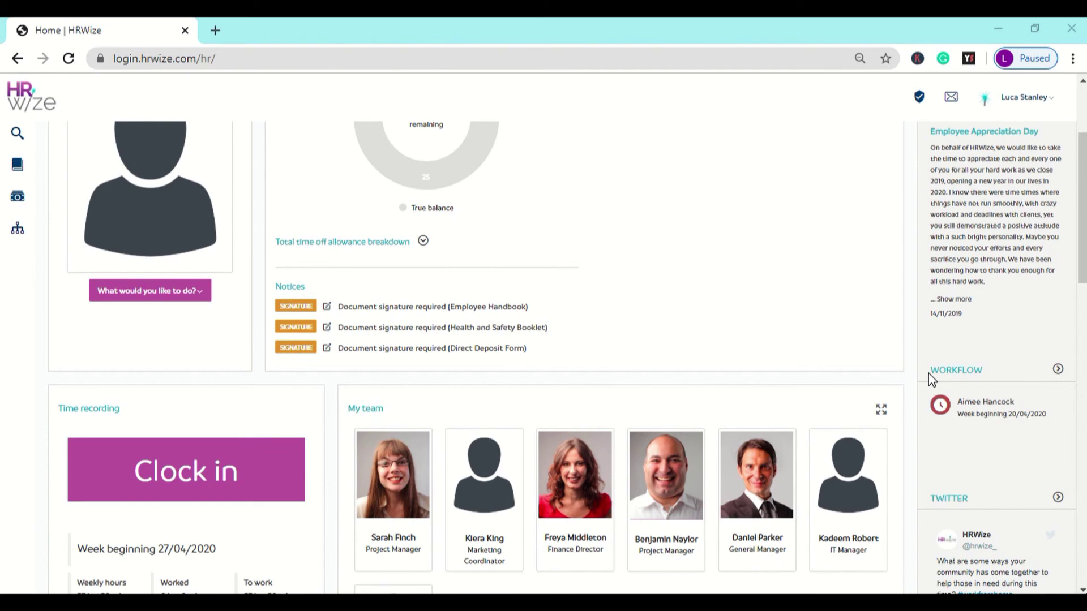
{"action": "scroll", "coordinate": [565, 238], "scroll_direction": "up", "scroll_amount": 3}
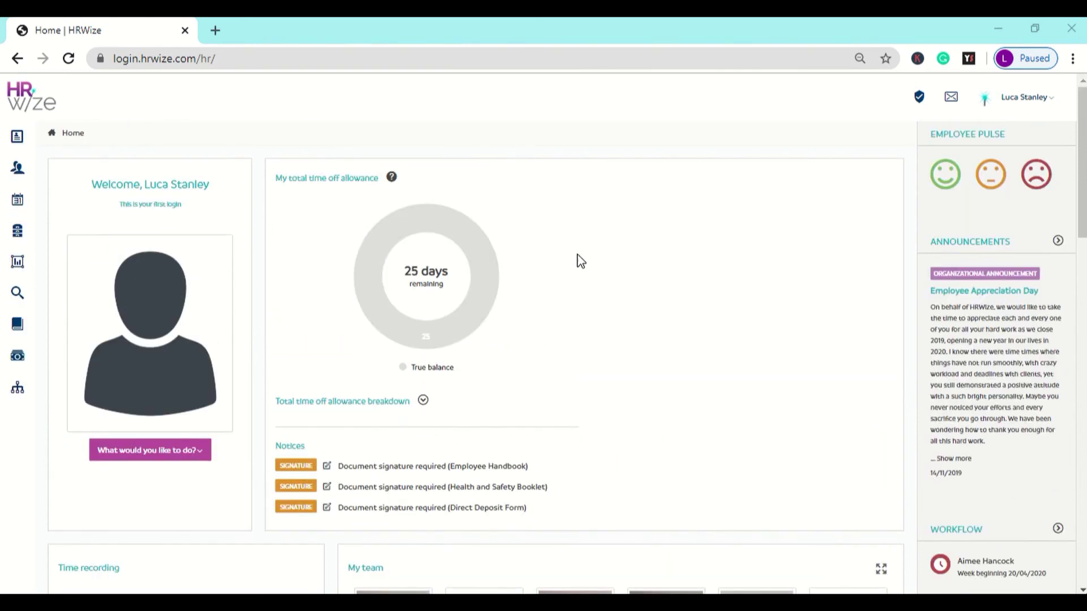
{"action": "mouse_move", "coordinate": [10, 215]}
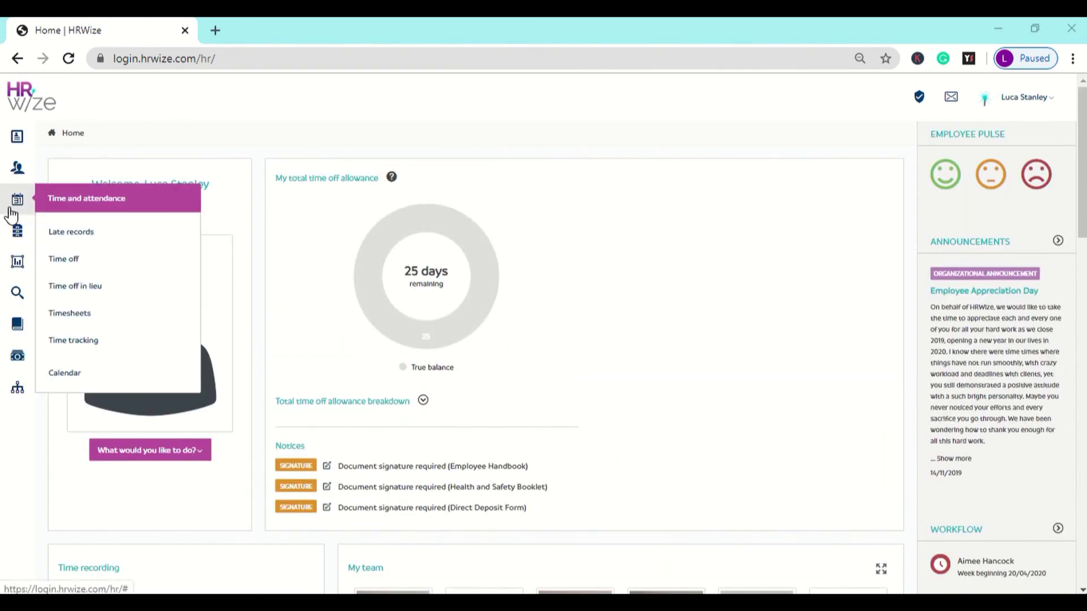
{"action": "left_click", "coordinate": [123, 318]}
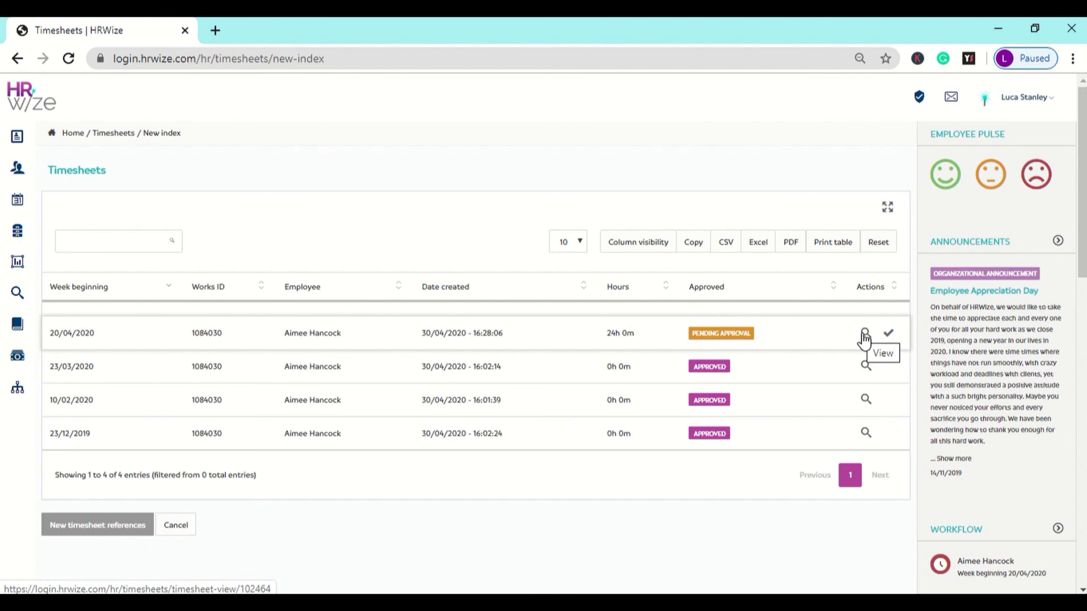
- Open the pending timesheet for the week beginning 20/04/2020 for approval and review it through to the manager comments
{"action": "left_click", "coordinate": [890, 338]}
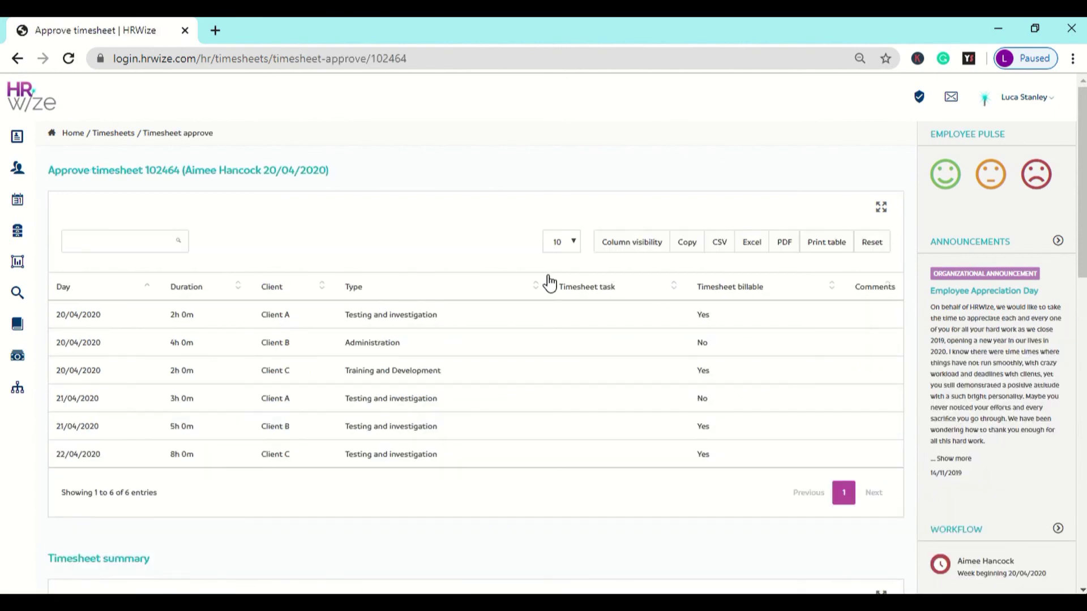
{"action": "scroll", "coordinate": [507, 304], "scroll_direction": "down", "scroll_amount": 12}
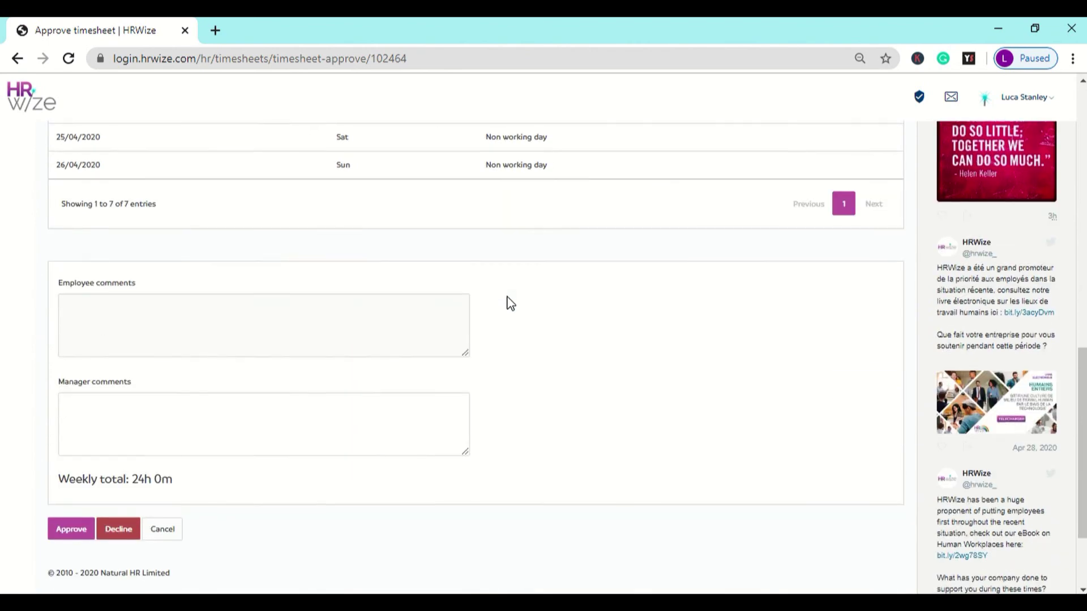
{"action": "scroll", "coordinate": [507, 303], "scroll_direction": "down", "scroll_amount": 2}
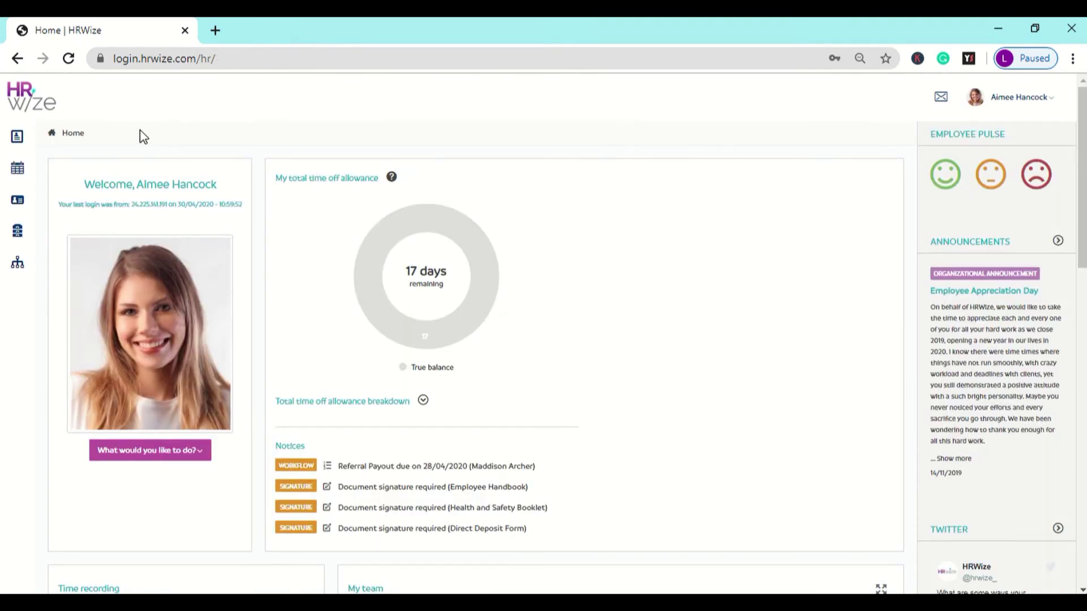
- From the employee's home page, open the self-service Timesheets list under My requests
{"action": "mouse_move", "coordinate": [20, 140]}
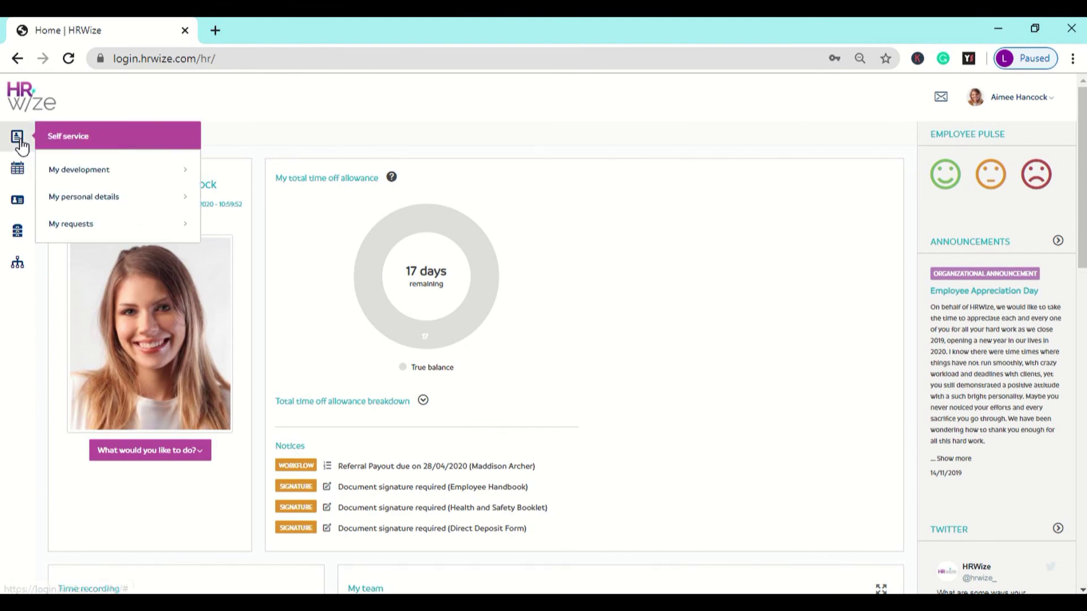
{"action": "left_click", "coordinate": [104, 226]}
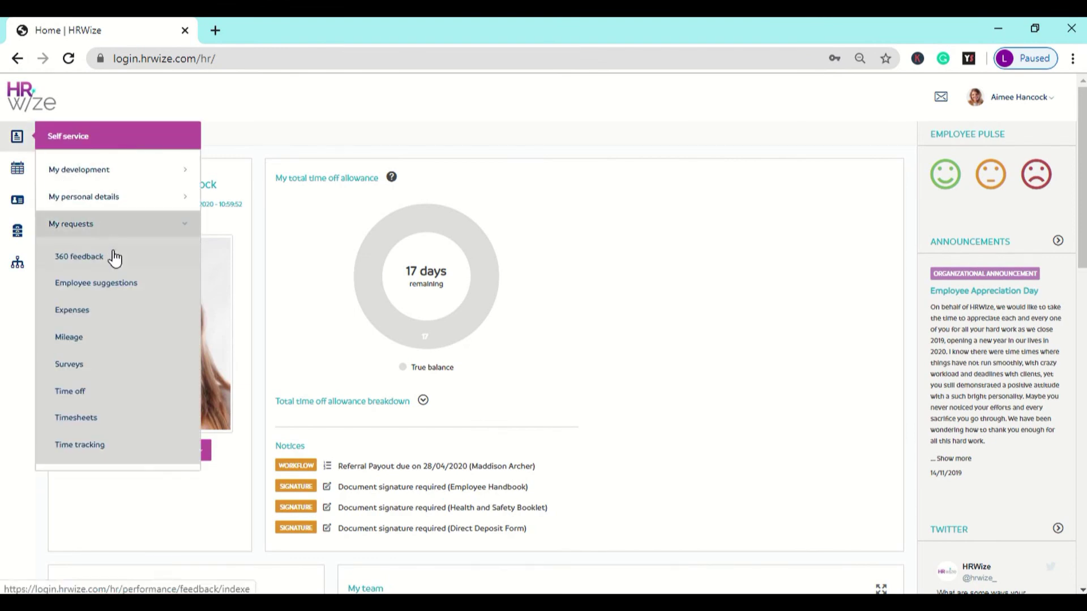
{"action": "left_click", "coordinate": [141, 418]}
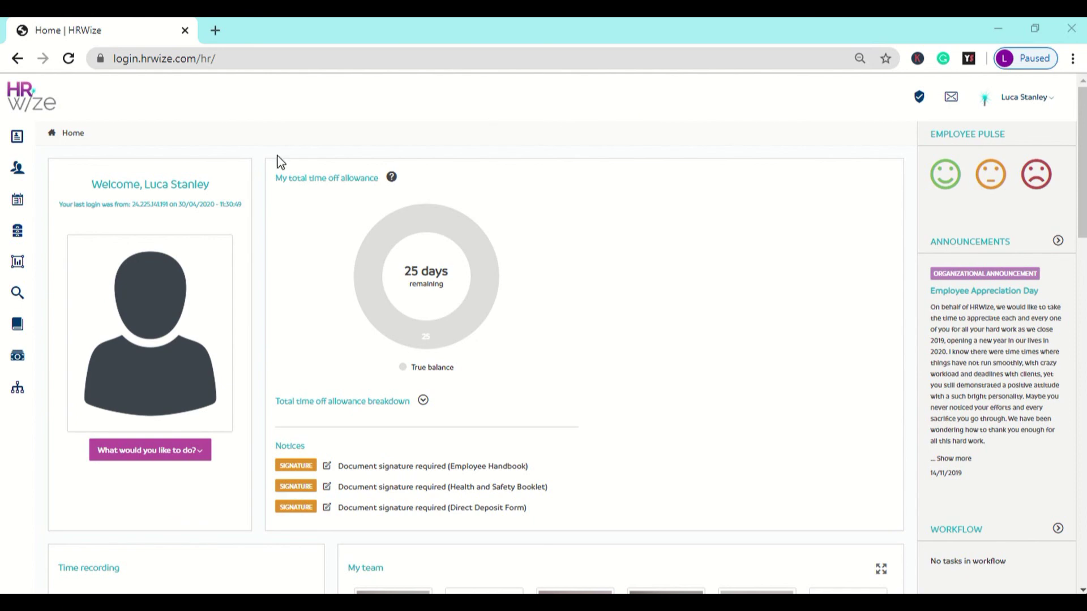
- From the manager's home page, open the Timesheets list and start a new timesheet
{"action": "mouse_move", "coordinate": [31, 207]}
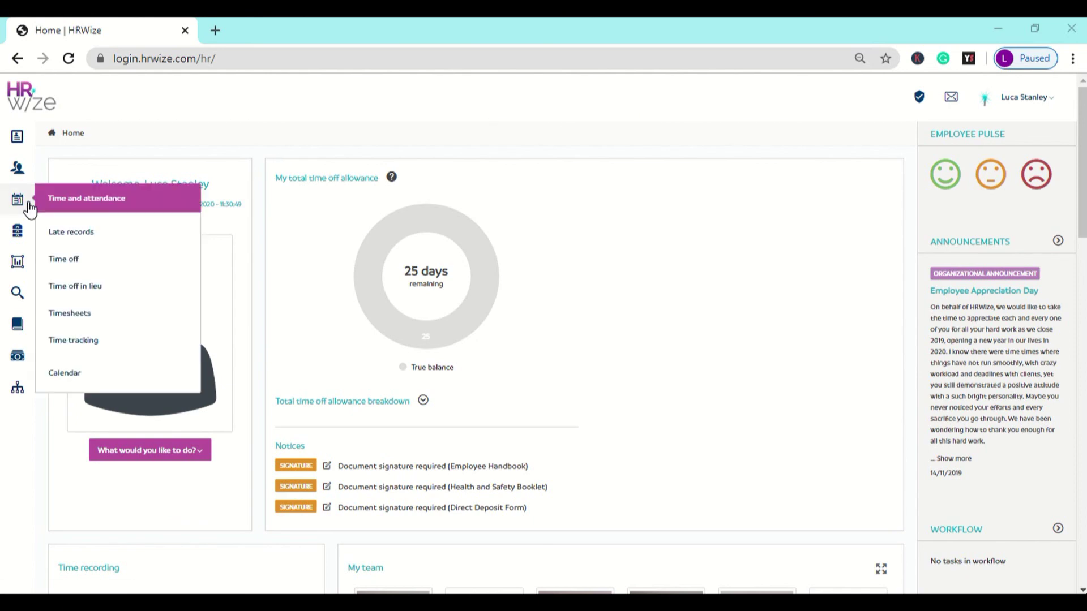
{"action": "left_click", "coordinate": [99, 315]}
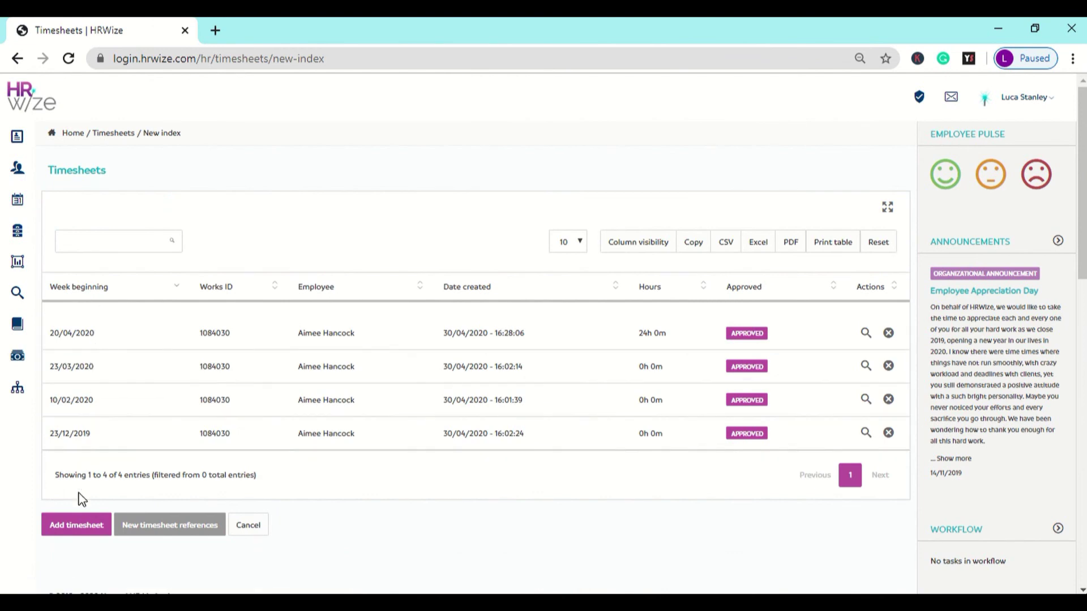
{"action": "left_click", "coordinate": [69, 518]}
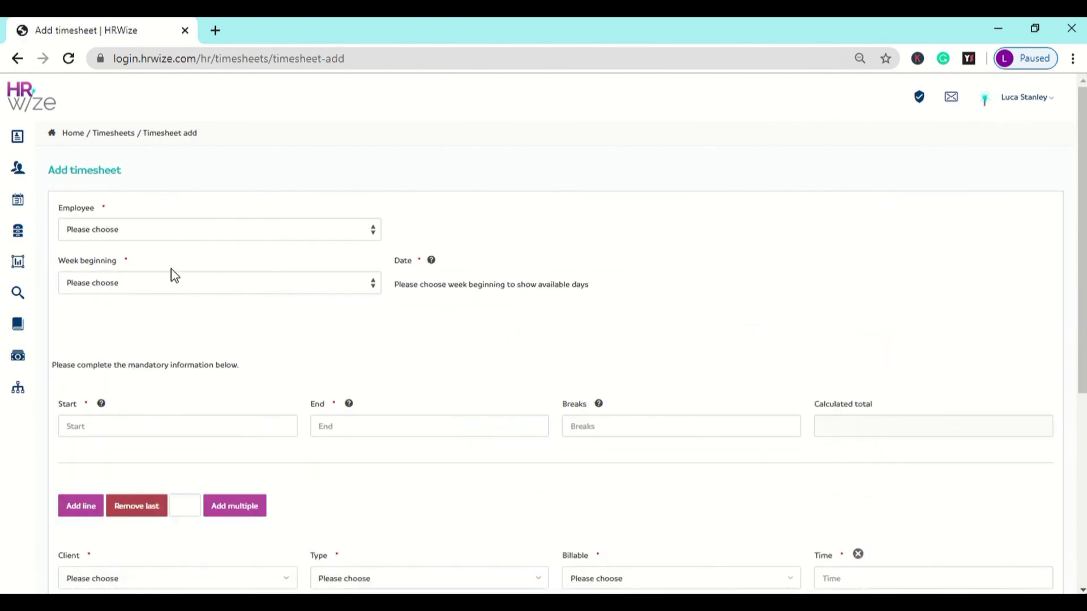
- Select the first listed employee for the new timesheet, with week beginning 27/04/2020 and Monday 27/04/2020 as the date
{"action": "left_click", "coordinate": [209, 236]}
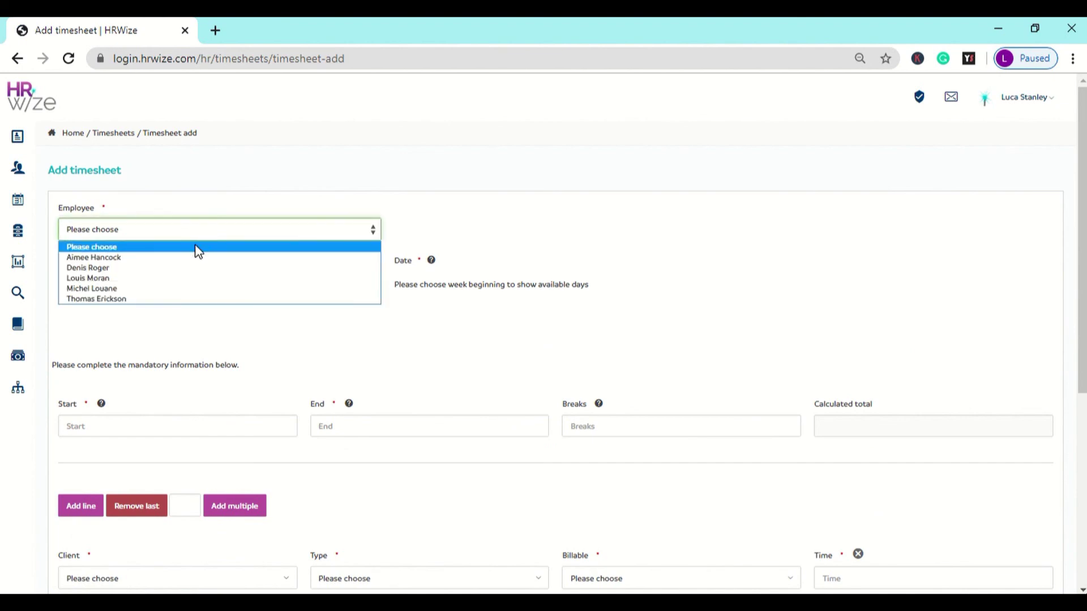
{"action": "left_click", "coordinate": [188, 258]}
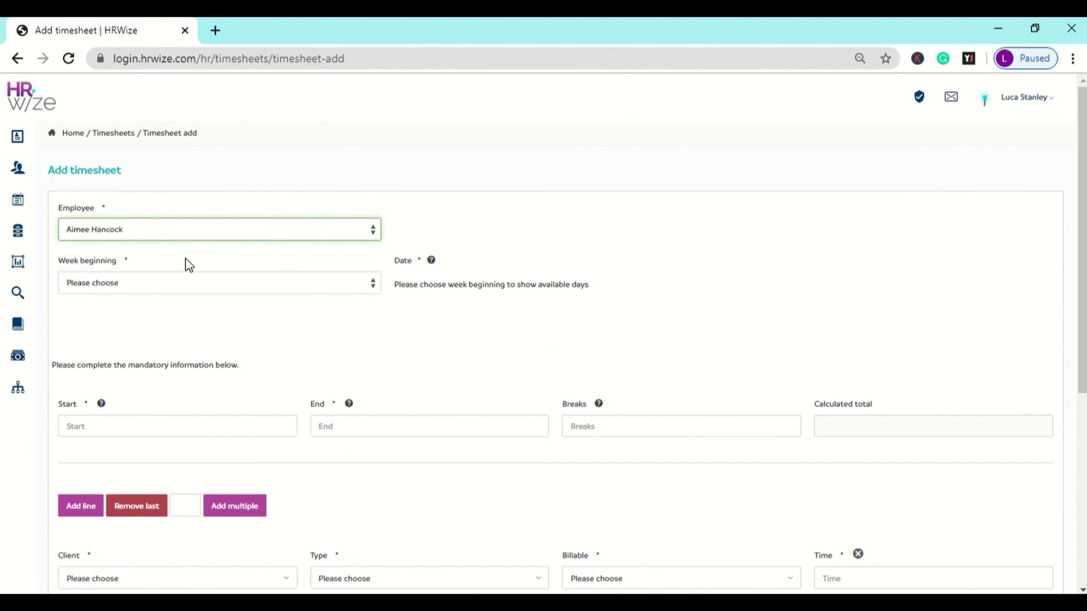
{"action": "left_click", "coordinate": [154, 289]}
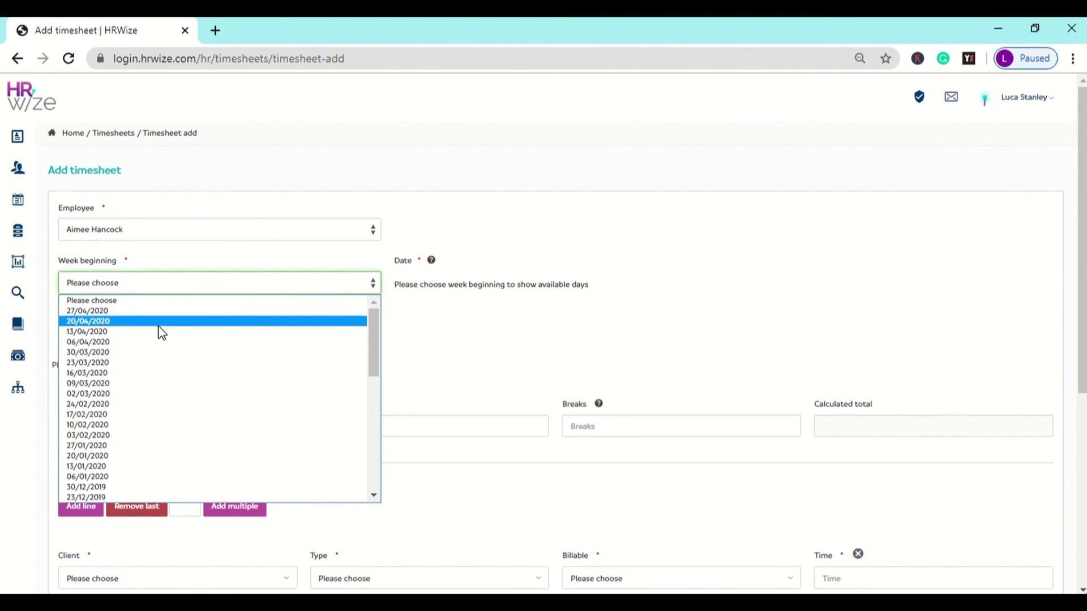
{"action": "left_click", "coordinate": [163, 312]}
{"action": "left_click", "coordinate": [422, 302]}
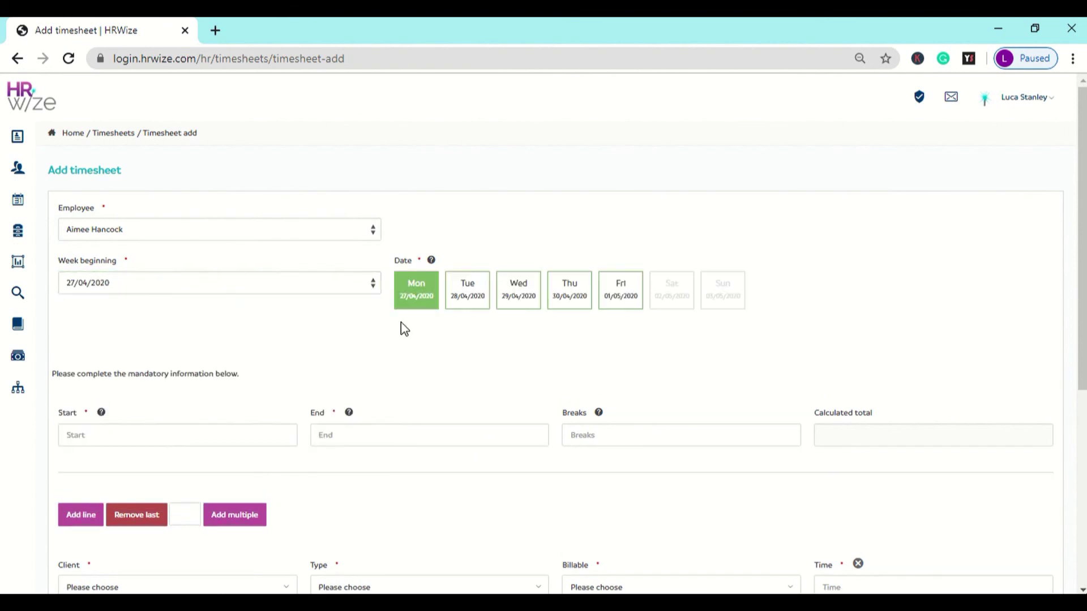
- Set the Monday entry's start time to 0800 and its end time to 1600
{"action": "scroll", "coordinate": [396, 331], "scroll_direction": "down", "scroll_amount": 2}
{"action": "scroll", "coordinate": [389, 335], "scroll_direction": "down", "scroll_amount": 1}
{"action": "left_click", "coordinate": [284, 276]}
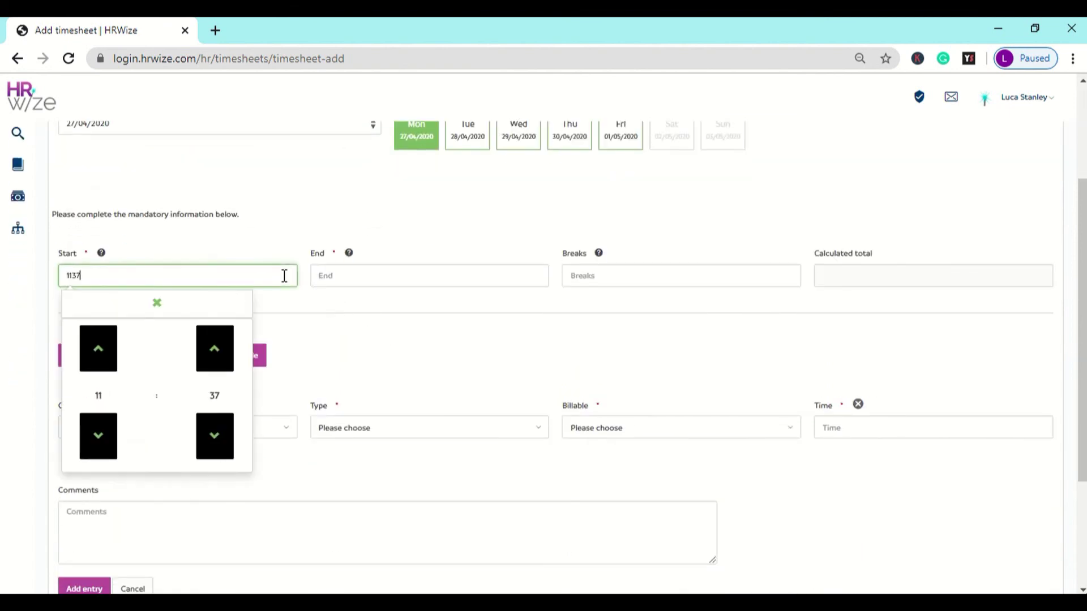
{"action": "key", "text": "BackSpace"}
{"action": "key", "text": "BackSpace"}
{"action": "key", "text": "BackSpace"}
{"action": "key", "text": "BackSpace"}
{"action": "type", "text": "0800"}
{"action": "left_click", "coordinate": [439, 267]}
{"action": "key", "text": "BackSpace"}
{"action": "key", "text": "BackSpace"}
{"action": "key", "text": "BackSpace"}
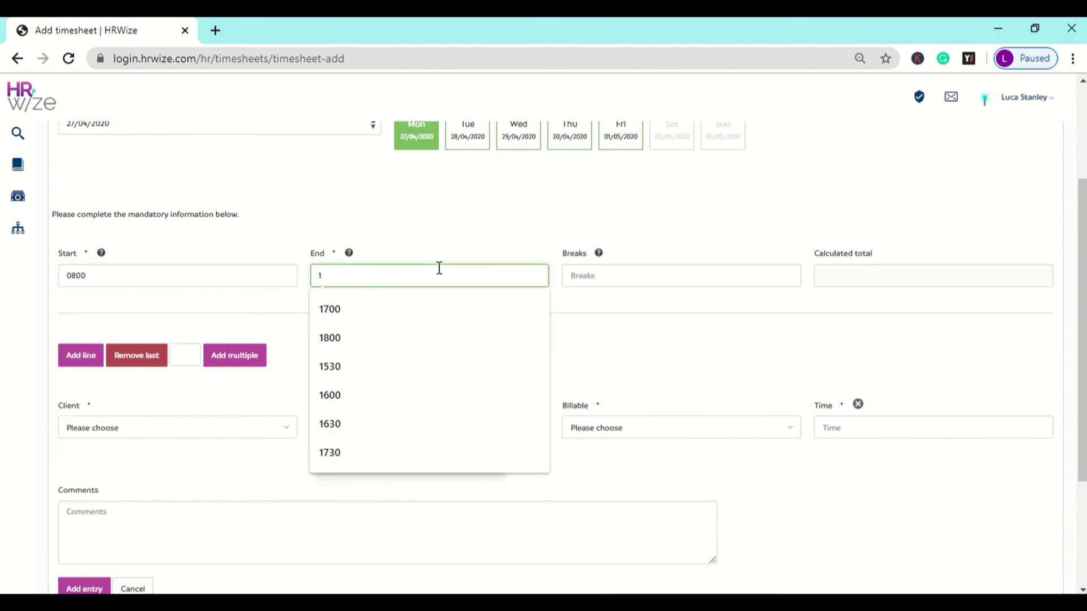
{"action": "type", "text": "600"}
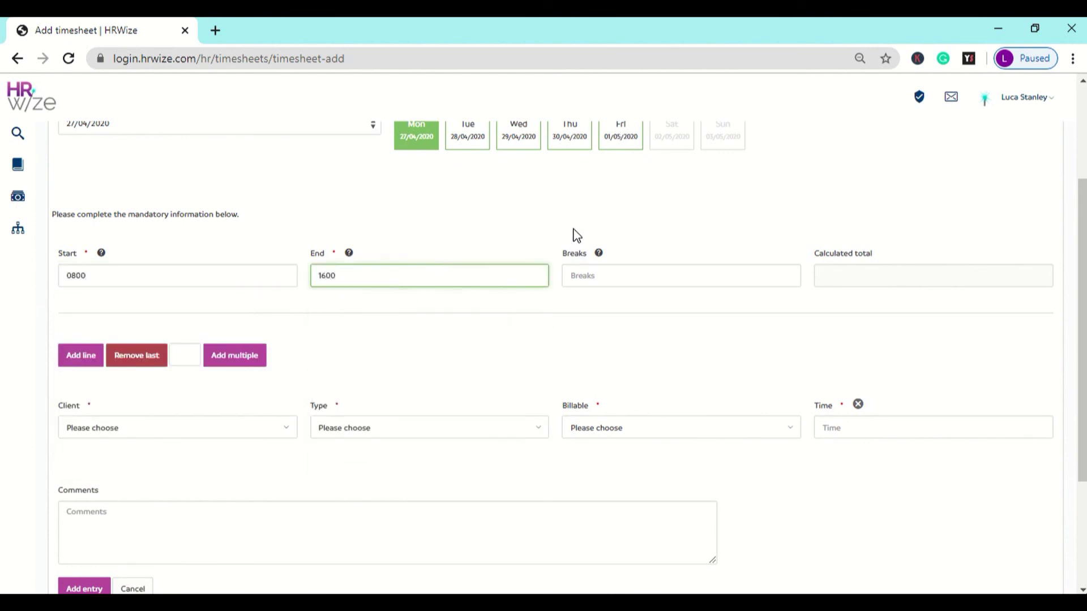
- Fill in the time line with Client A, type Training and Development, billable Yes and a time of 8
{"action": "left_click", "coordinate": [260, 431]}
{"action": "left_click", "coordinate": [160, 516]}
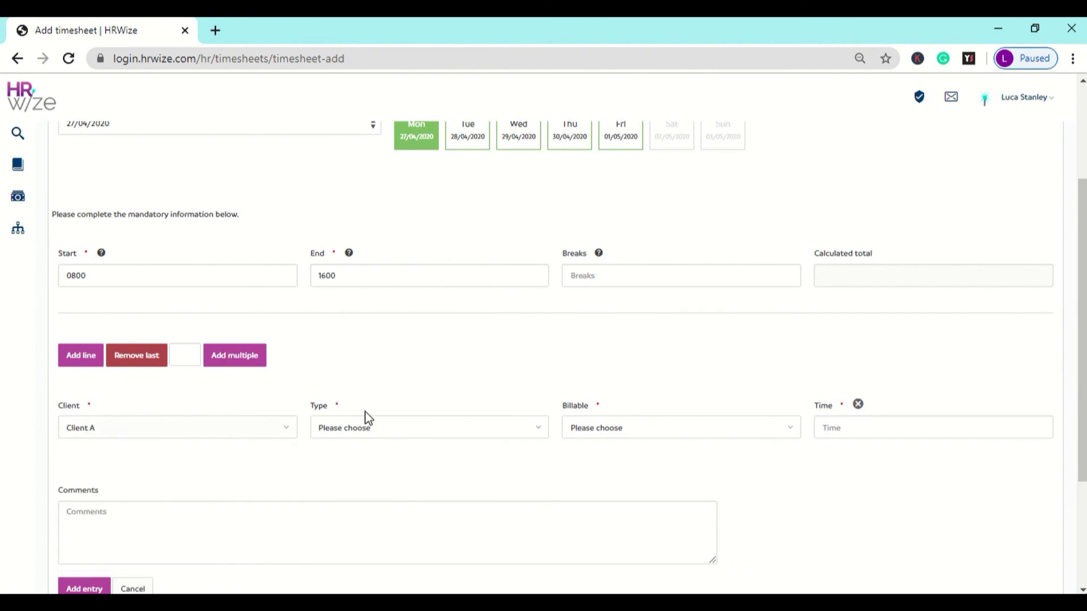
{"action": "left_click", "coordinate": [369, 426]}
{"action": "left_click", "coordinate": [326, 558]}
{"action": "left_click", "coordinate": [621, 431]}
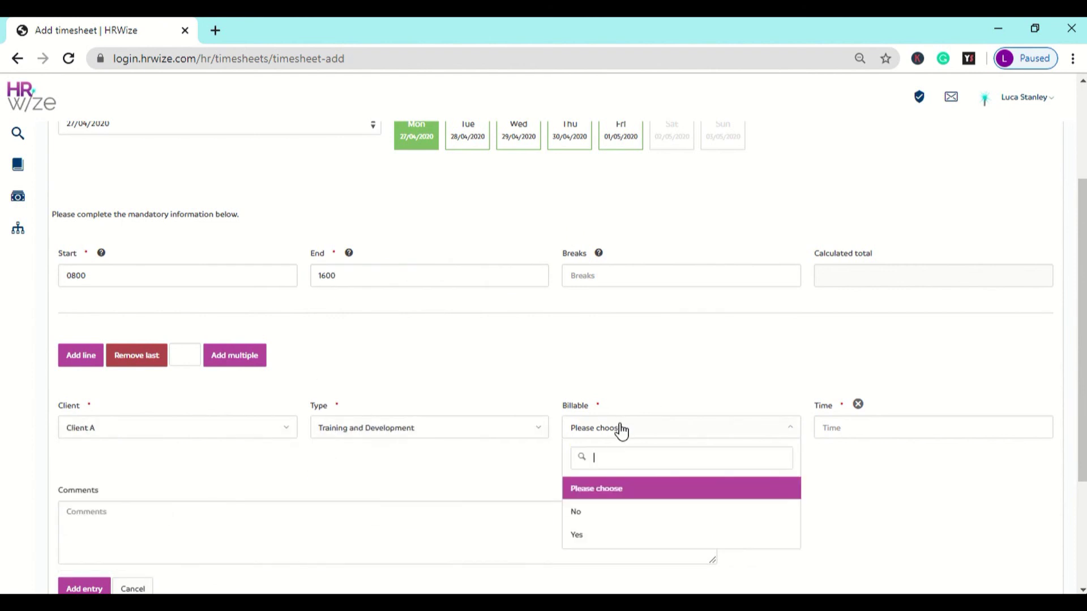
{"action": "left_click", "coordinate": [576, 534]}
{"action": "left_click", "coordinate": [858, 428]}
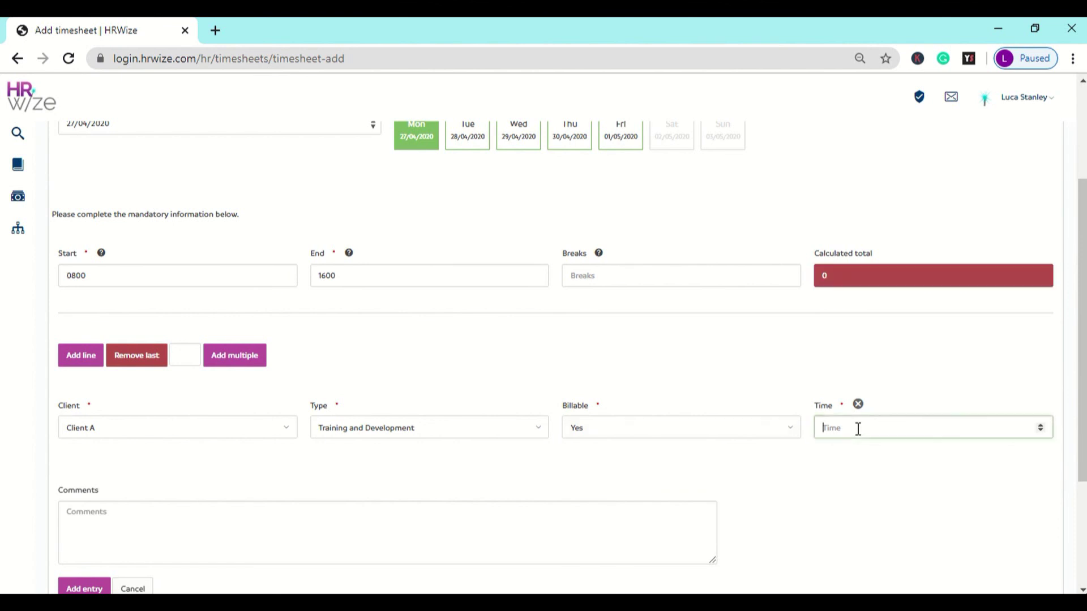
{"action": "type", "text": "8"}
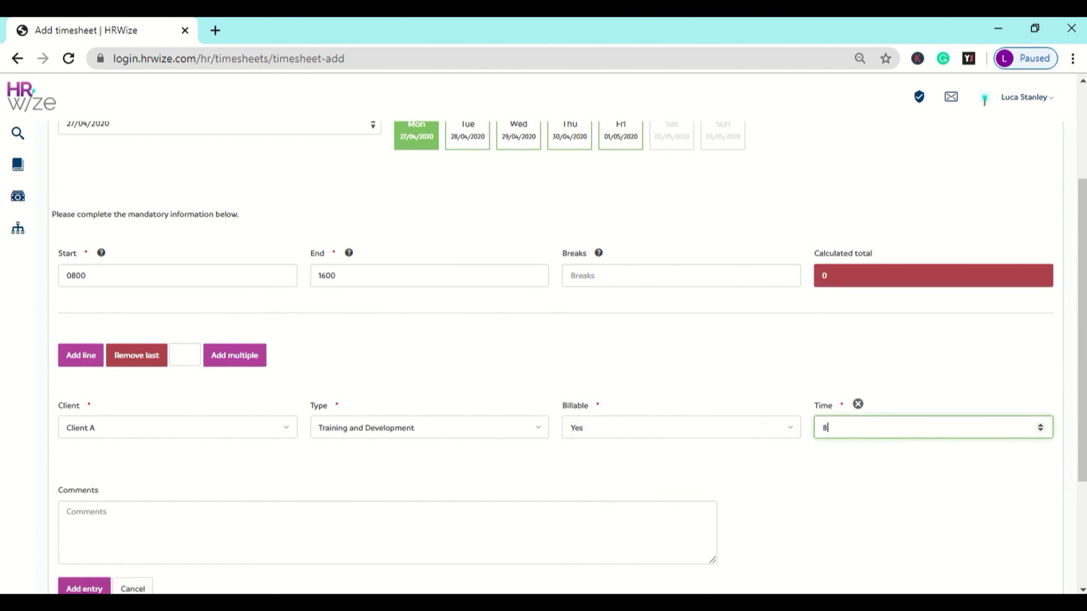
- Add the completed entry to the employee's timesheet and leave the form for the Timesheets list
{"action": "left_click", "coordinate": [90, 588]}
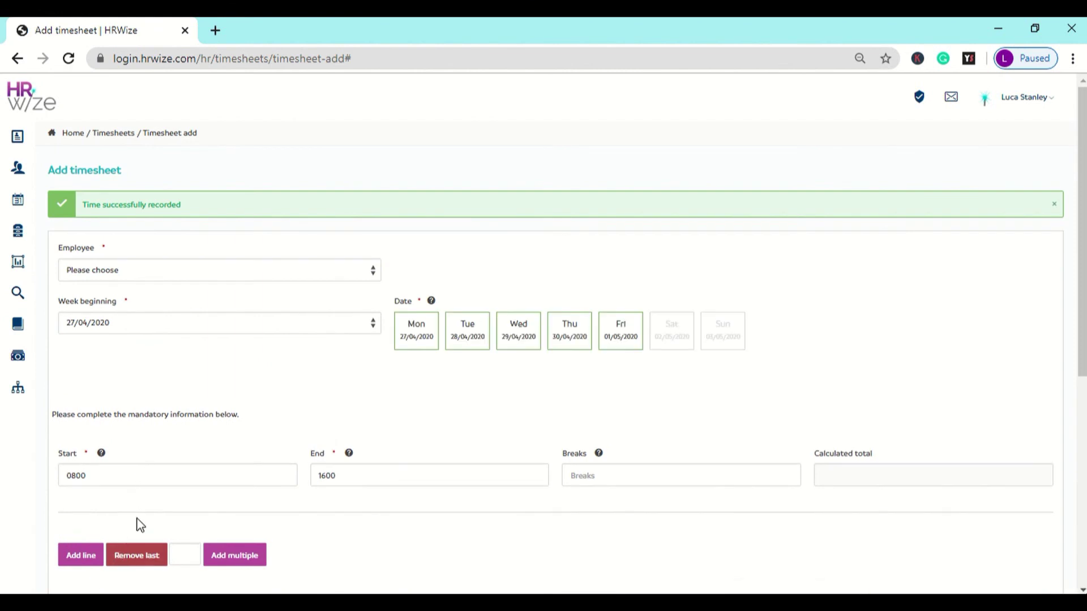
{"action": "scroll", "coordinate": [174, 374], "scroll_direction": "down", "scroll_amount": 6}
{"action": "left_click", "coordinate": [133, 417]}
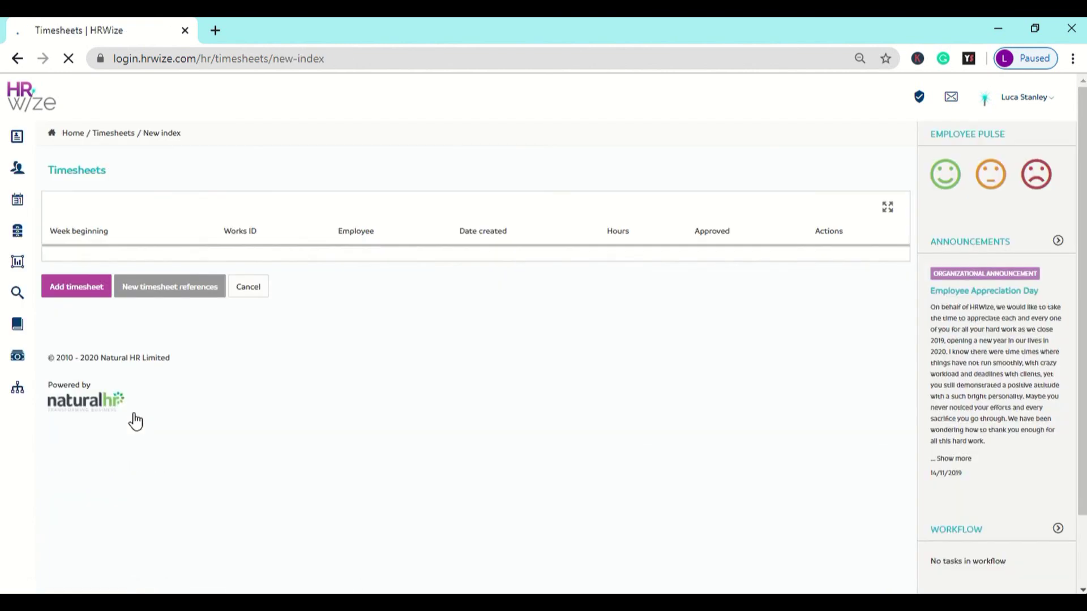